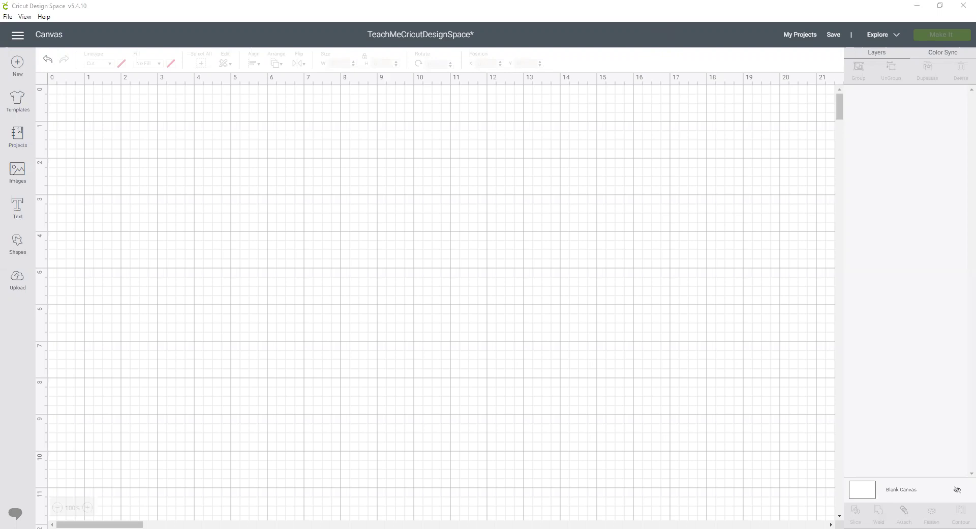
Step: Search the image library for 'scalloped' and select the light-blue scallop frame and scallop edge line
left_click(19, 175)
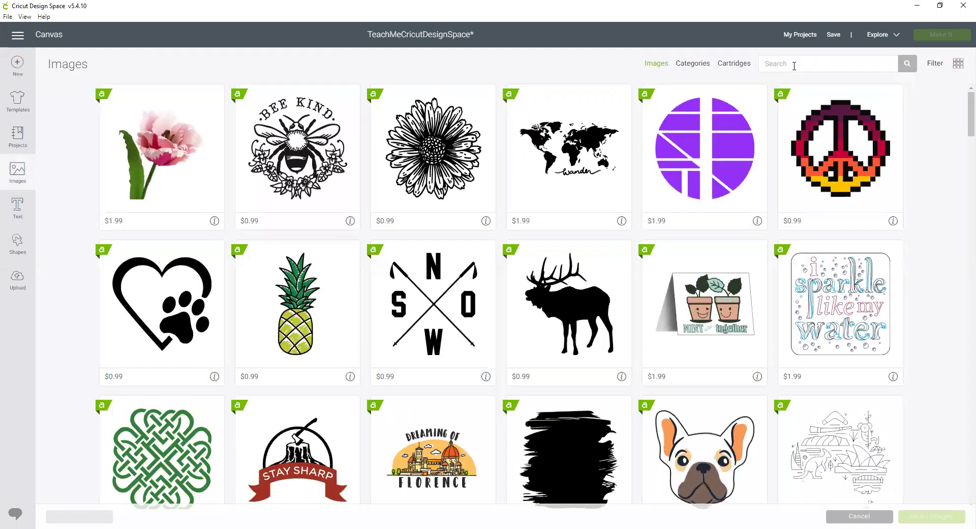
left_click(794, 66)
type("scal")
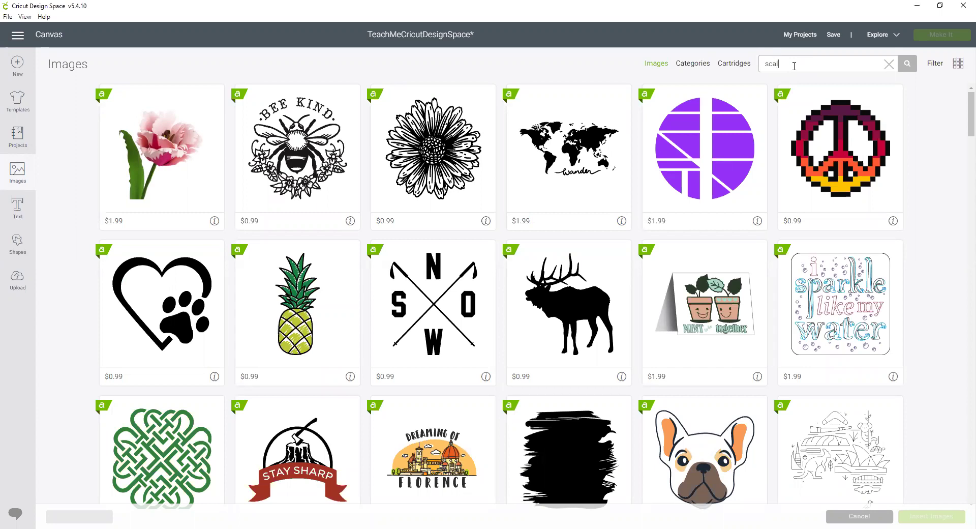
type("loped")
key("Return")
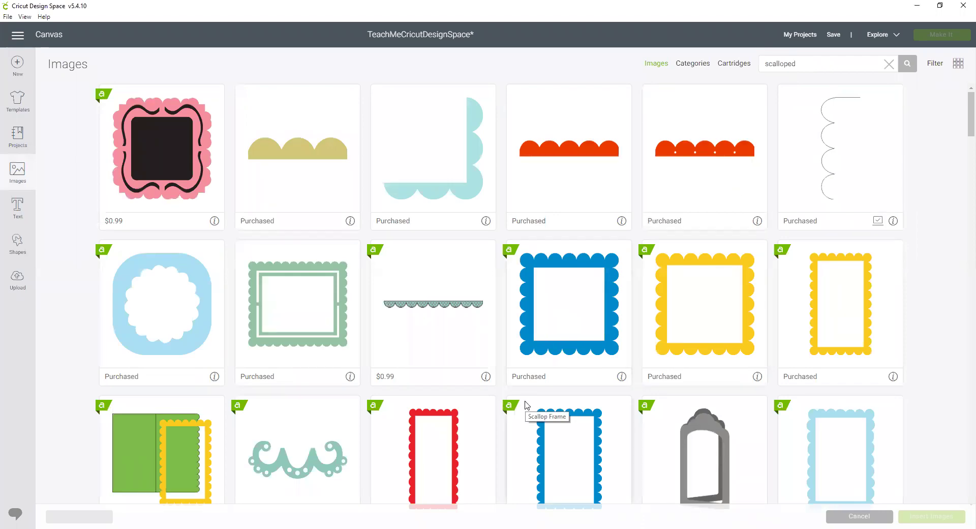
scroll(529, 405, "down", 2)
left_click(852, 344)
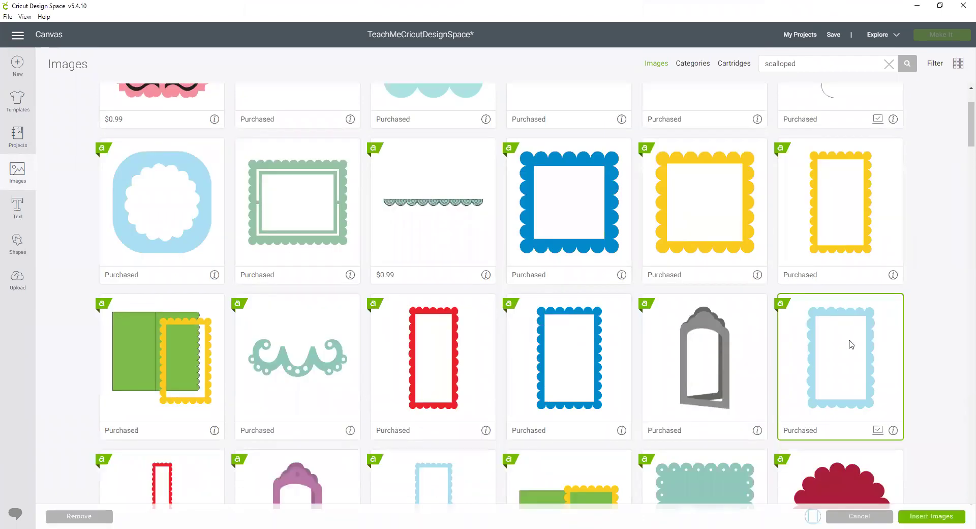
scroll(852, 343, "up", 2)
left_click(837, 154)
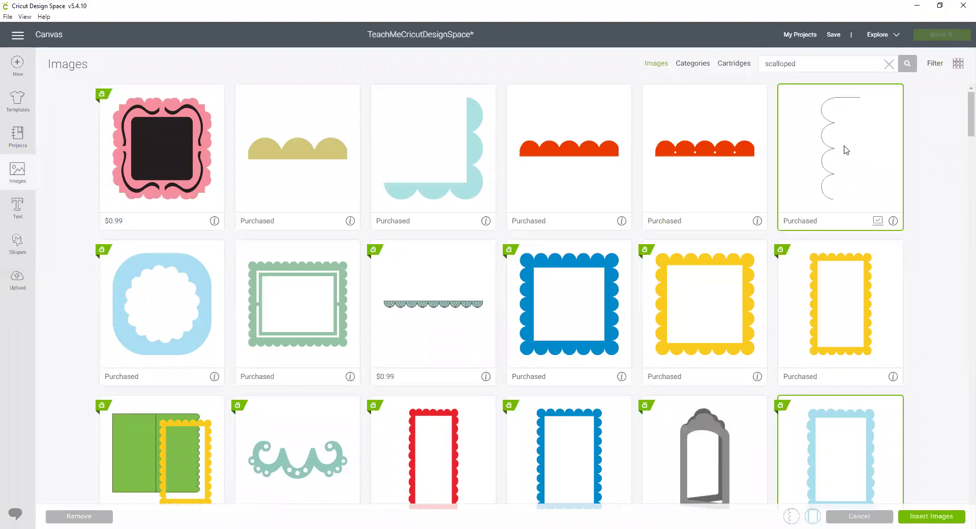
Step: Search for 'owl', add the grey owl to the selection, and insert all three images
left_click_drag(807, 61, 756, 69)
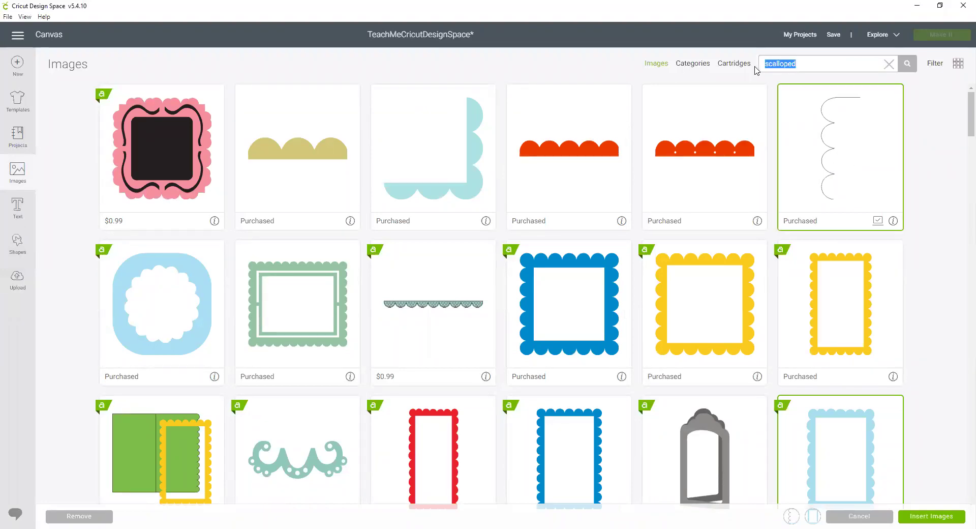
type("owl")
key("Return")
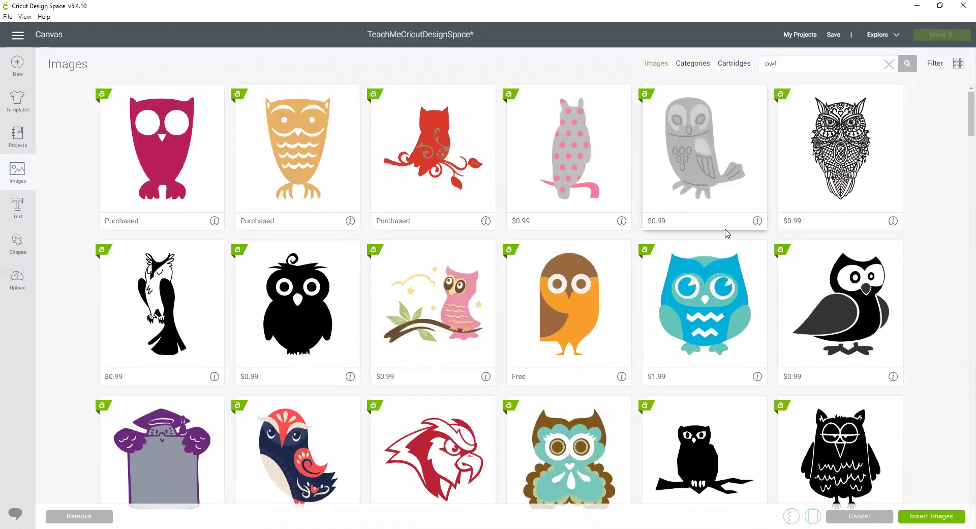
scroll(728, 233, "down", 8)
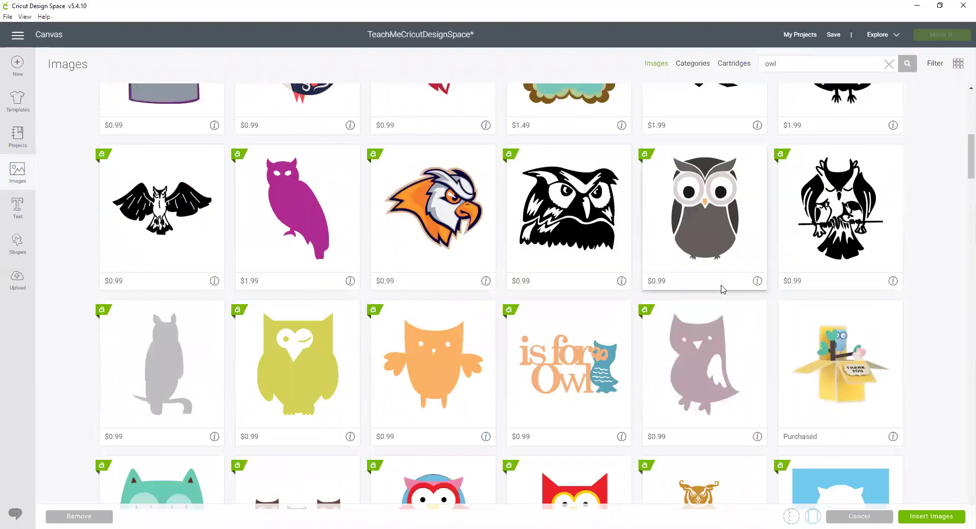
scroll(728, 215, "down", 2)
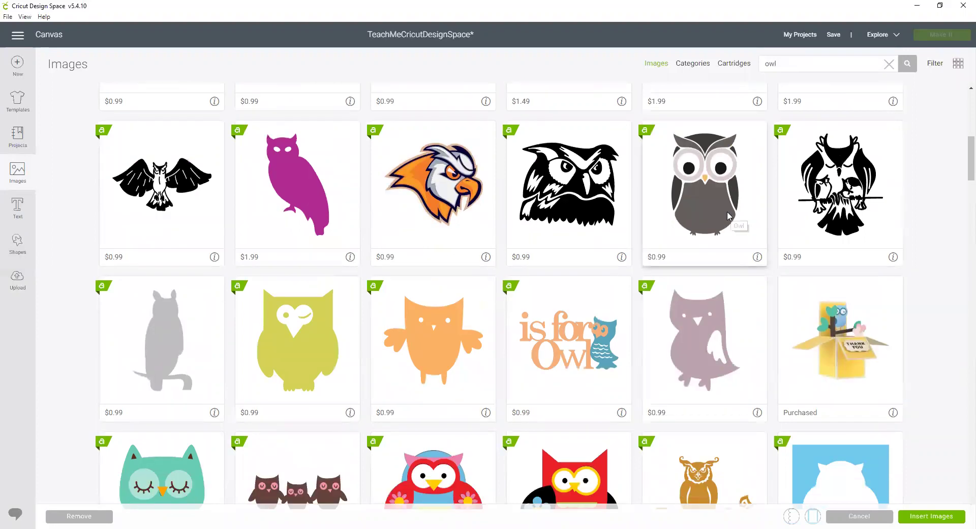
scroll(729, 216, "up", 2)
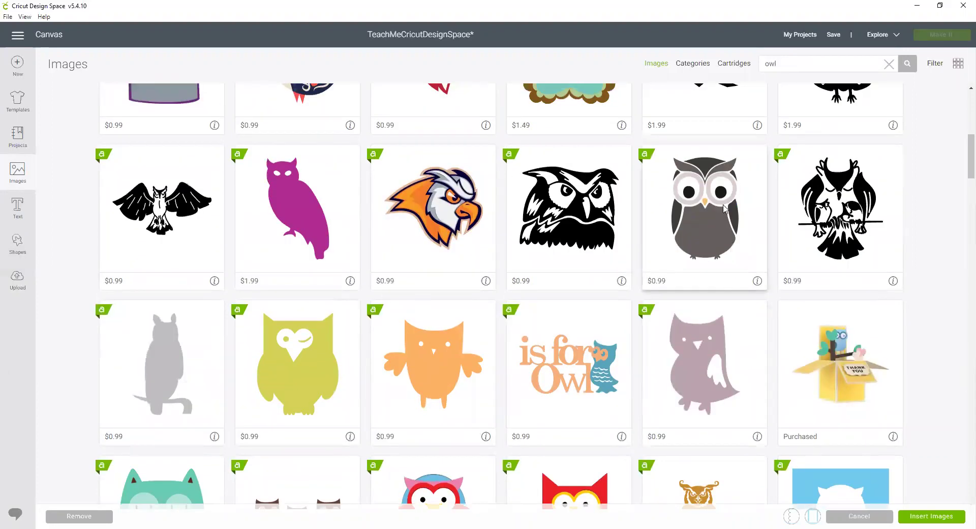
left_click(727, 213)
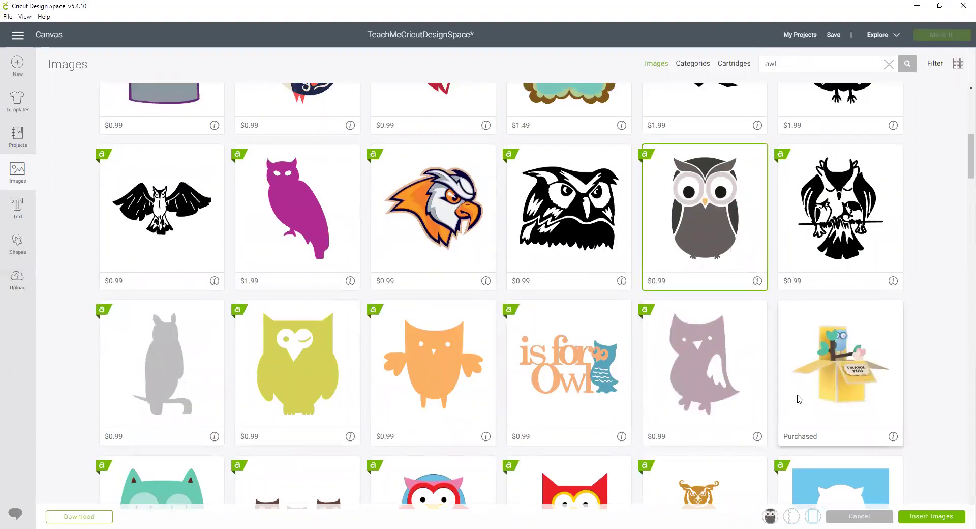
left_click(921, 518)
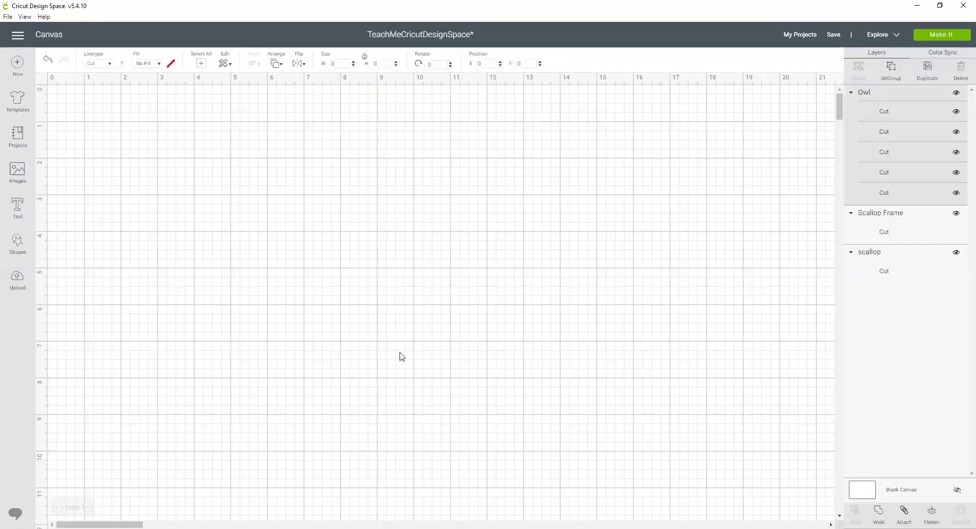
Step: Move the owl aside, set the scallop frame to 4 in wide, and hide its inner rectangle contour
left_click_drag(214, 279, 149, 332)
left_click(164, 208)
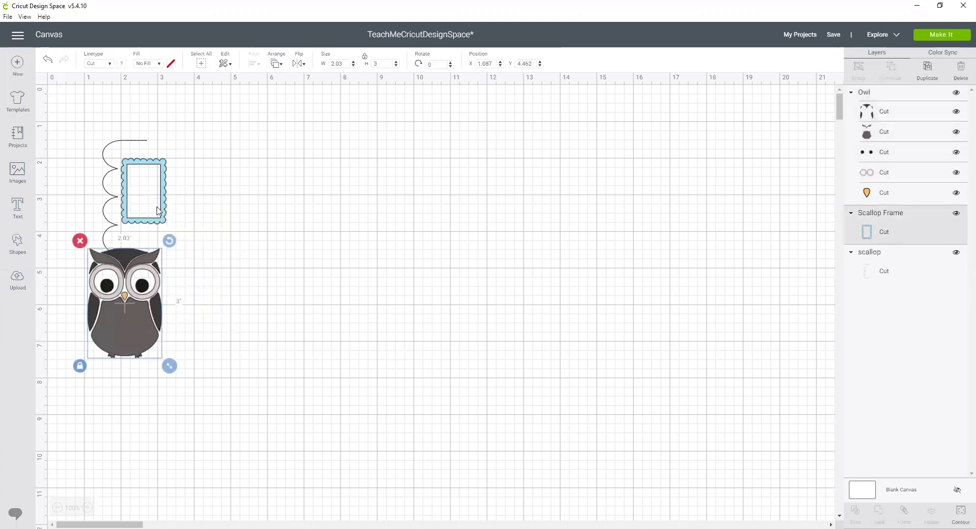
left_click_drag(422, 220, 400, 193)
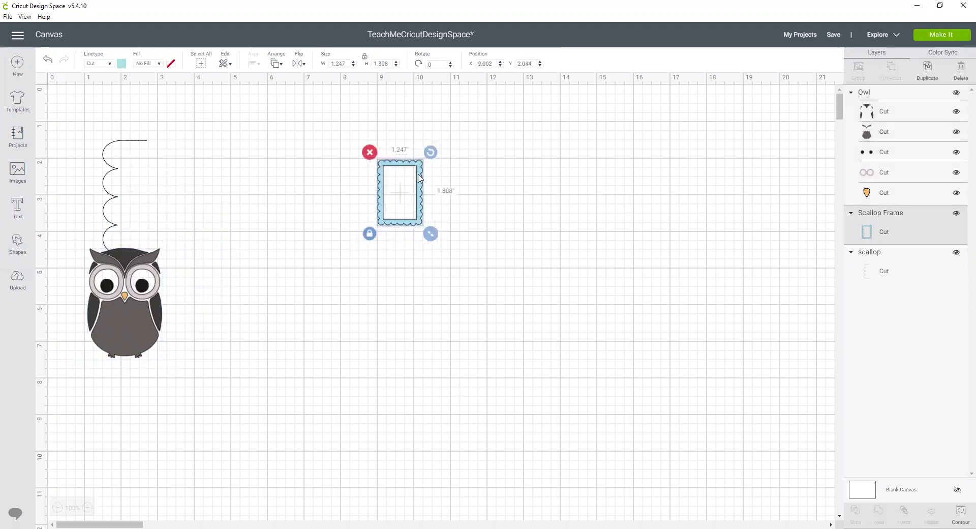
left_click_drag(349, 63, 322, 66)
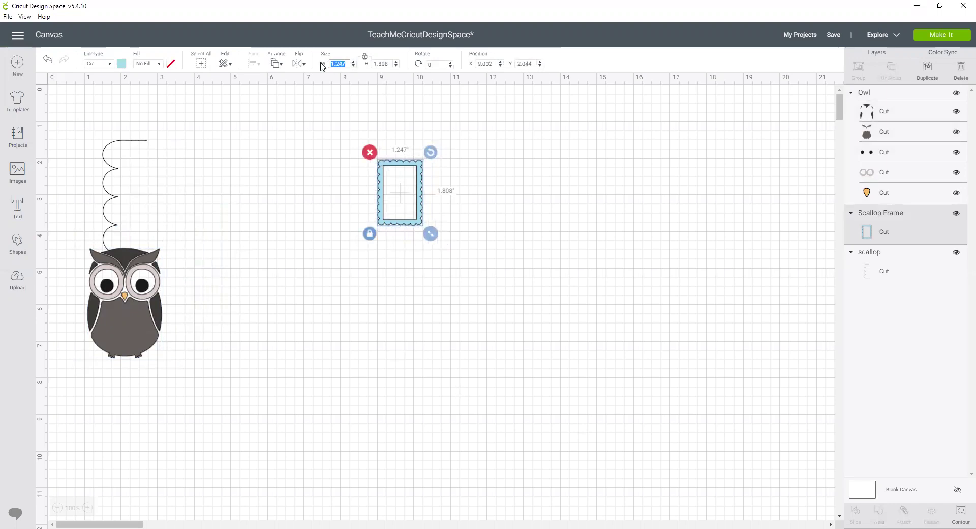
type("4")
key("Return")
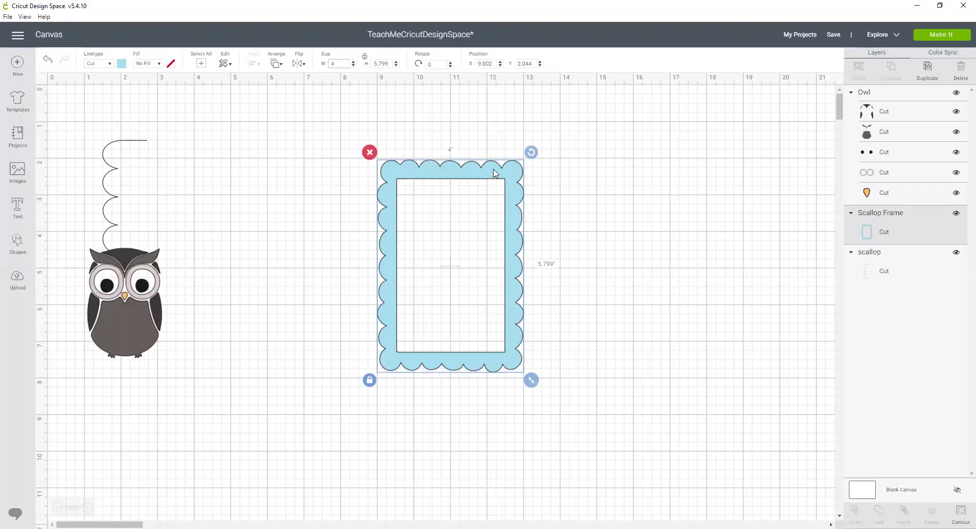
left_click(961, 513)
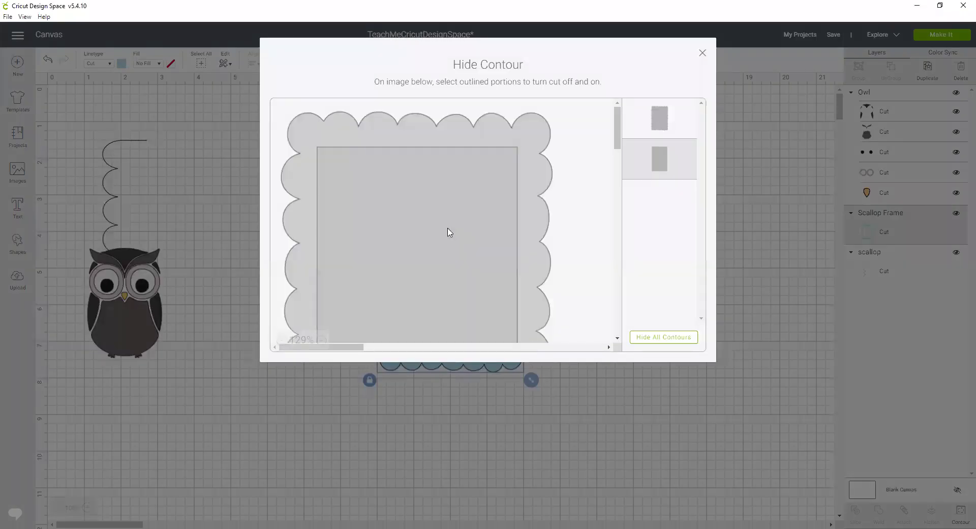
left_click(703, 53)
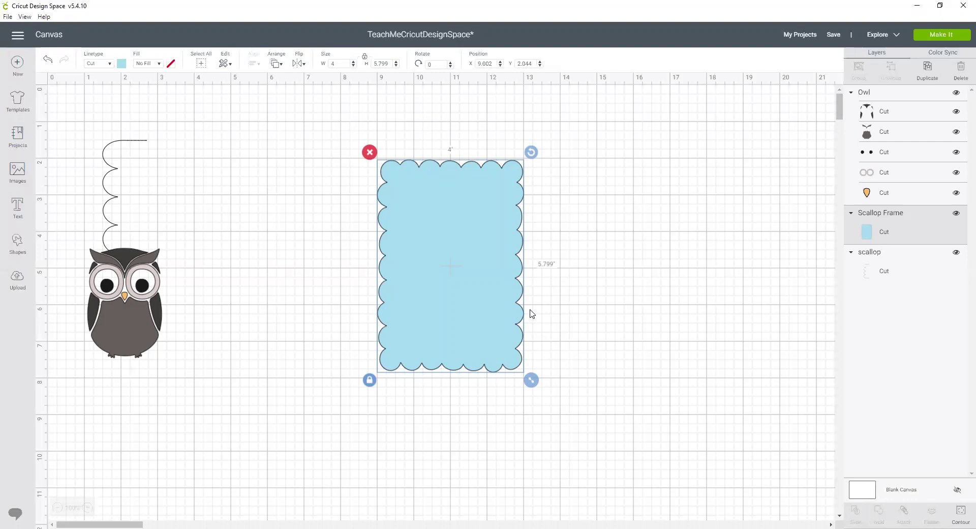
Step: Change the scallop frame's colour to white
left_click(122, 63)
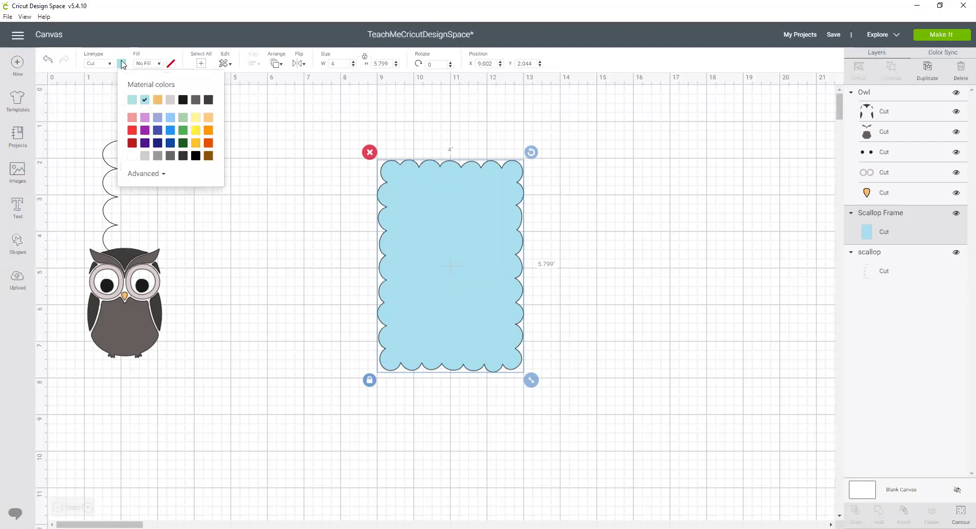
left_click(132, 157)
left_click(618, 293)
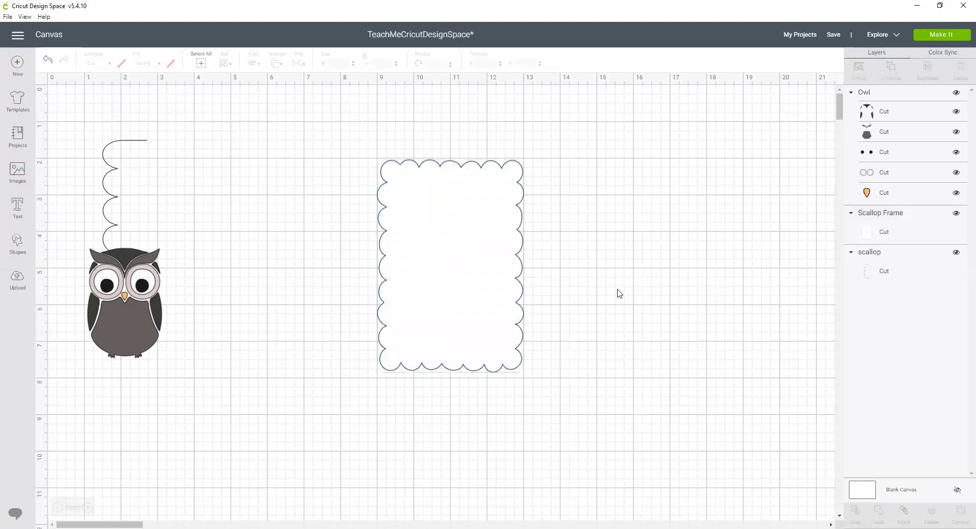
Step: Move the owl onto the card's upper half and set its linetype to Draw
left_click(131, 337)
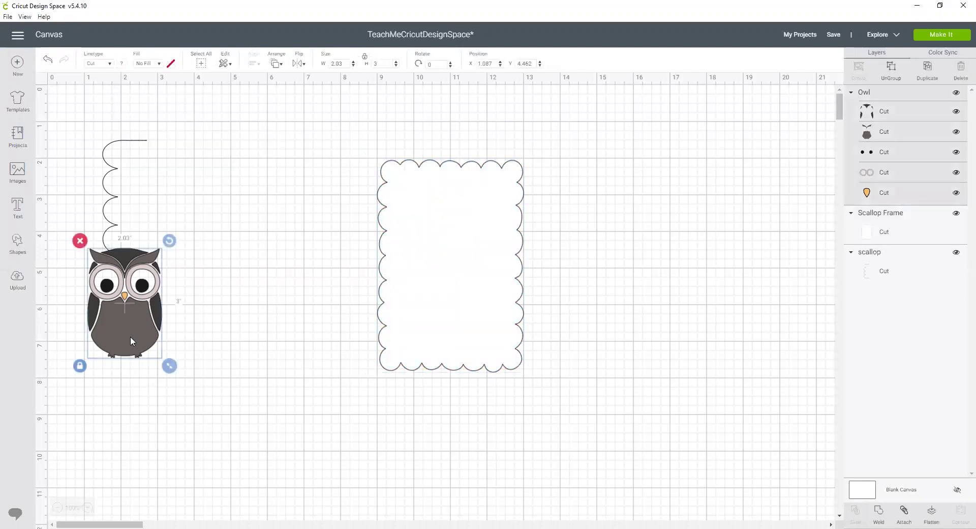
left_click_drag(130, 336, 459, 262)
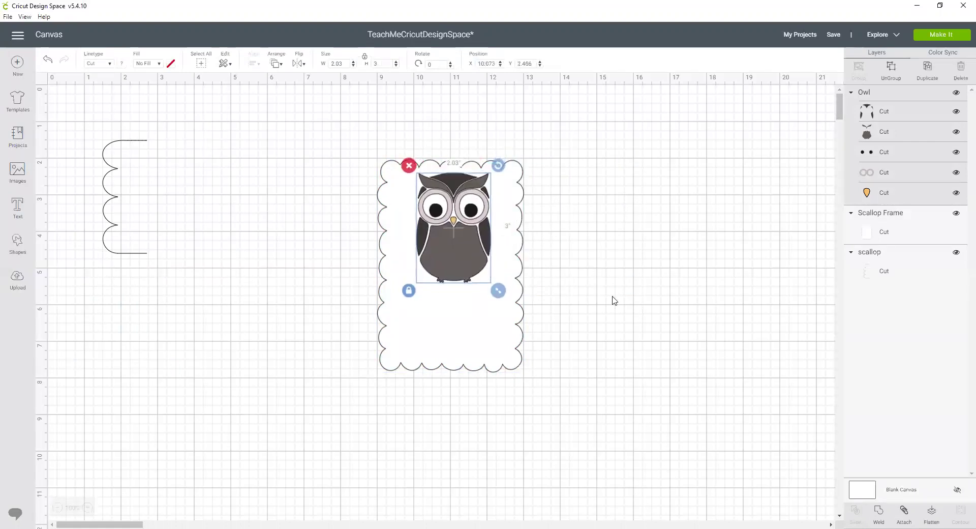
left_click(615, 301)
left_click(465, 249)
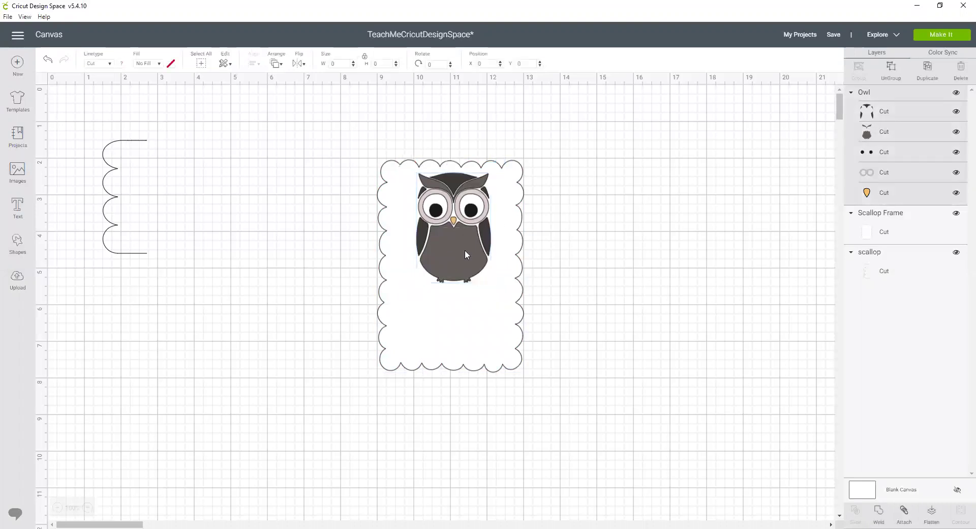
left_click(107, 67)
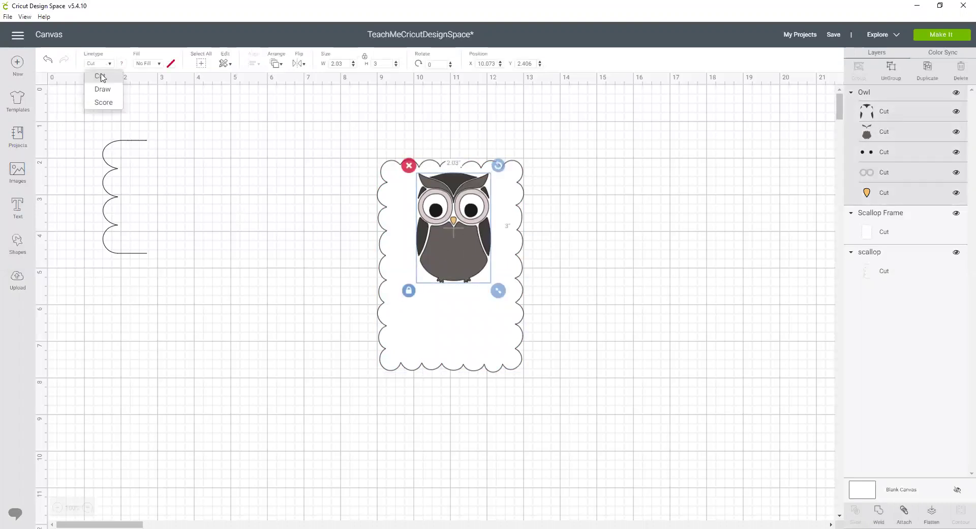
left_click(100, 93)
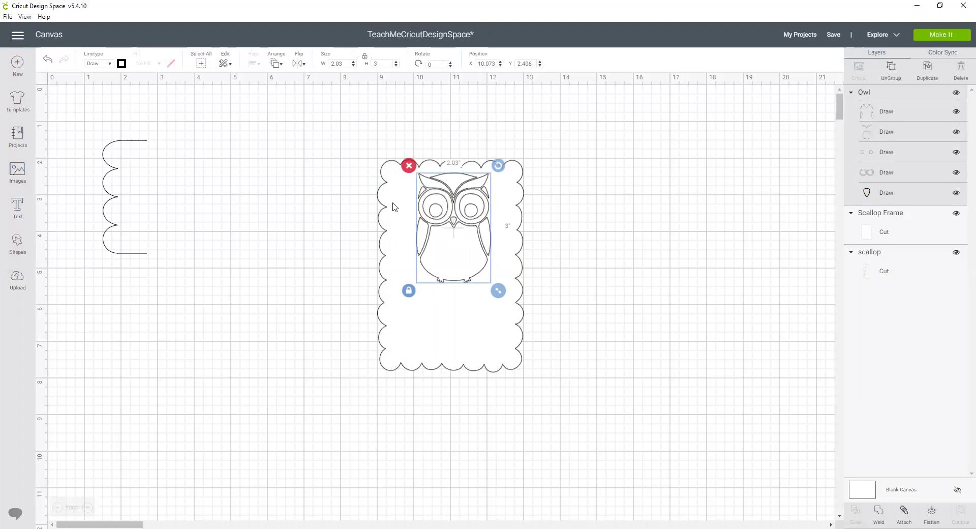
left_click(228, 426)
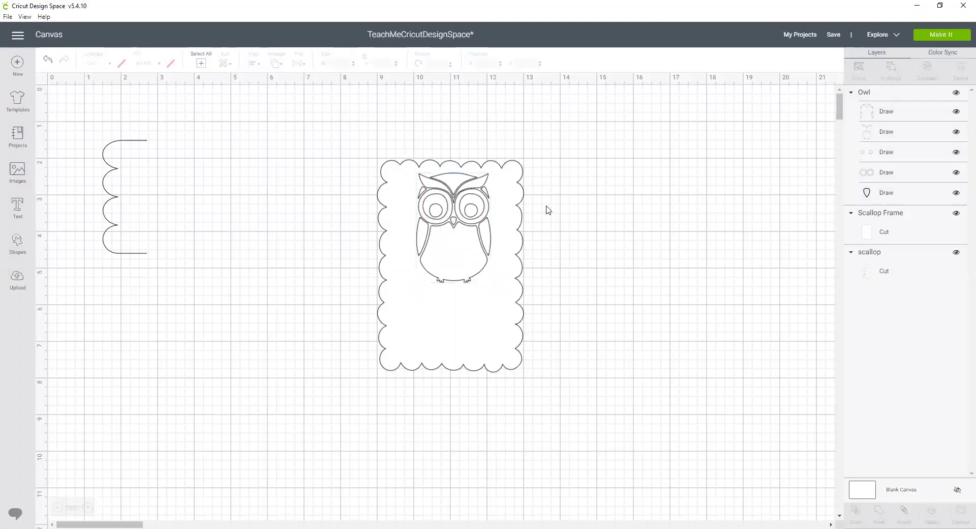
Step: Center the owl horizontally on the card using Align > Center Horizontally
left_click_drag(548, 208, 433, 248)
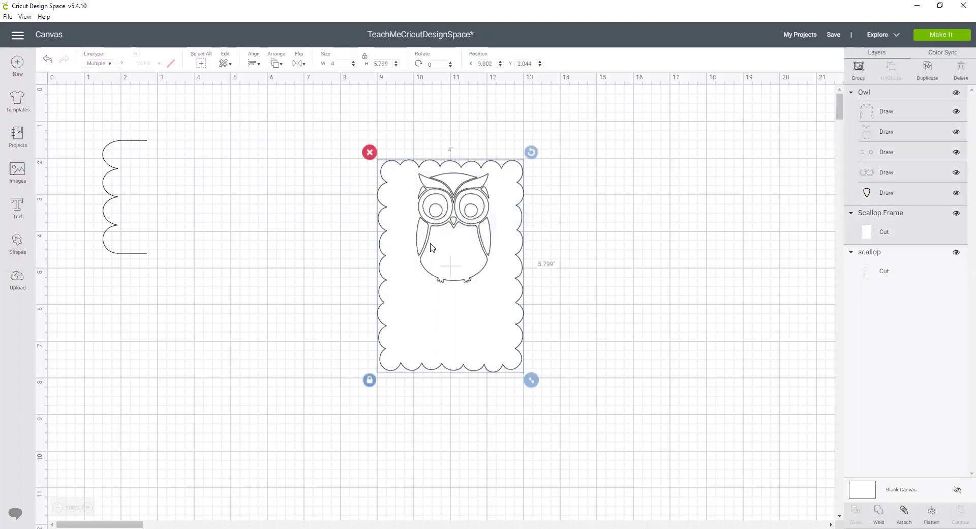
left_click(252, 63)
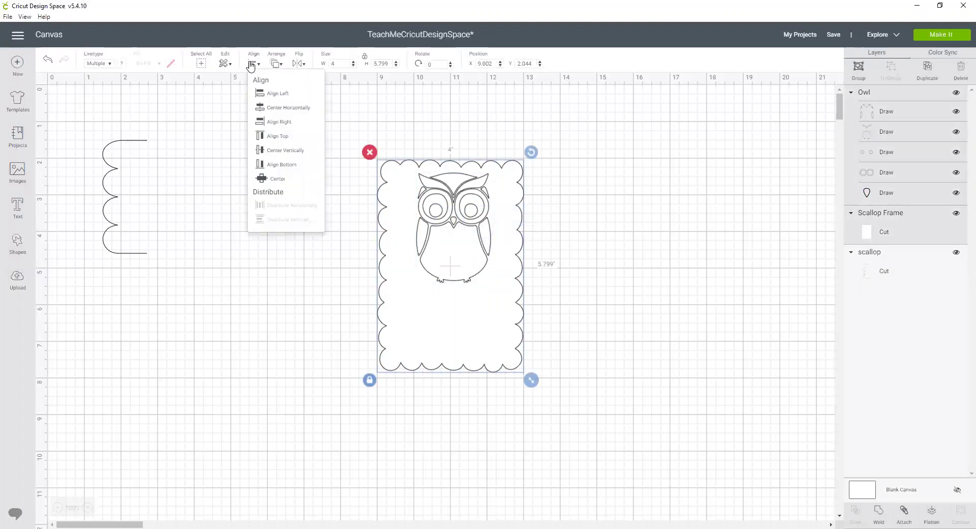
left_click(266, 108)
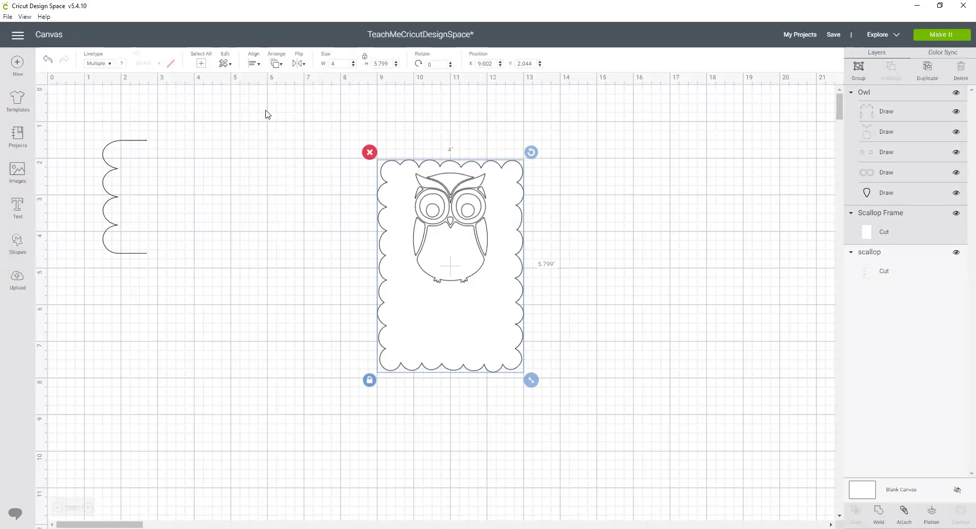
left_click(263, 151)
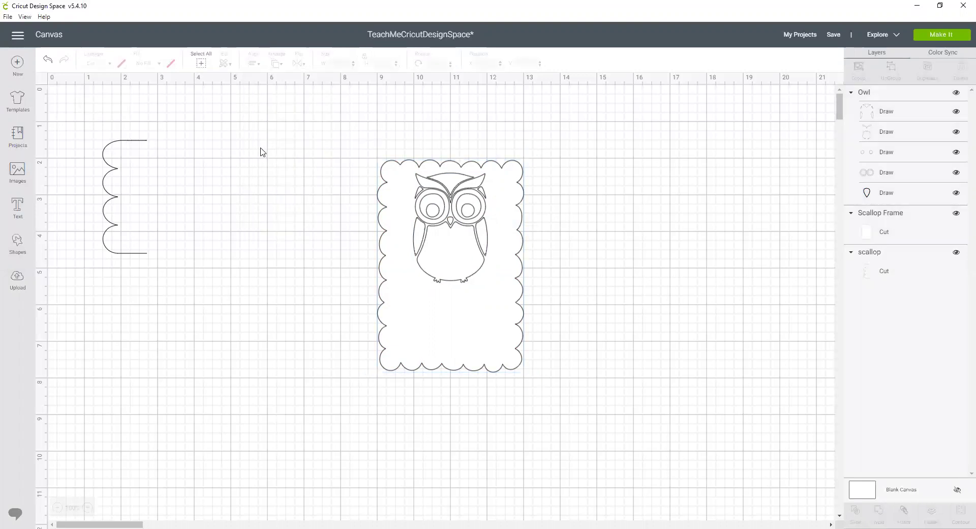
Step: Move the scallop line lower and hide its top line, bottom line and two lowest scallops
left_click(106, 212)
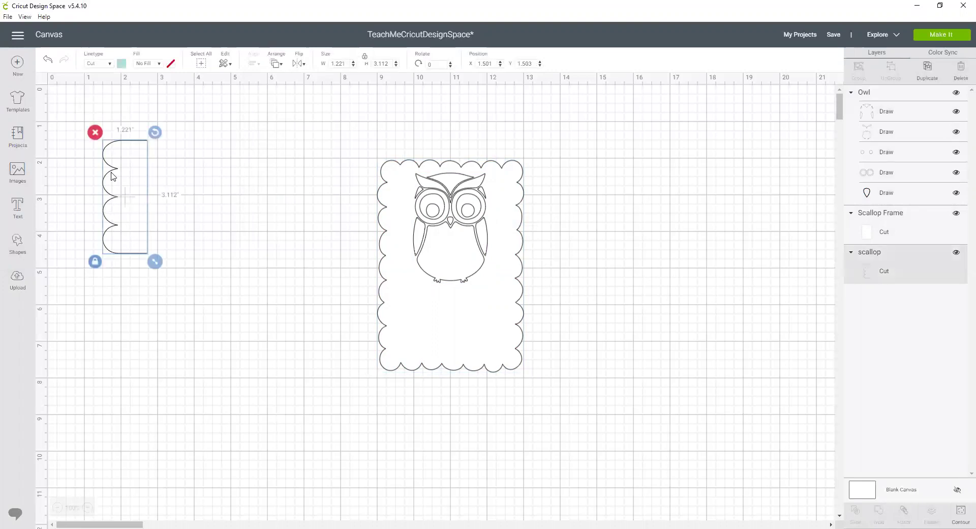
left_click_drag(113, 176, 286, 386)
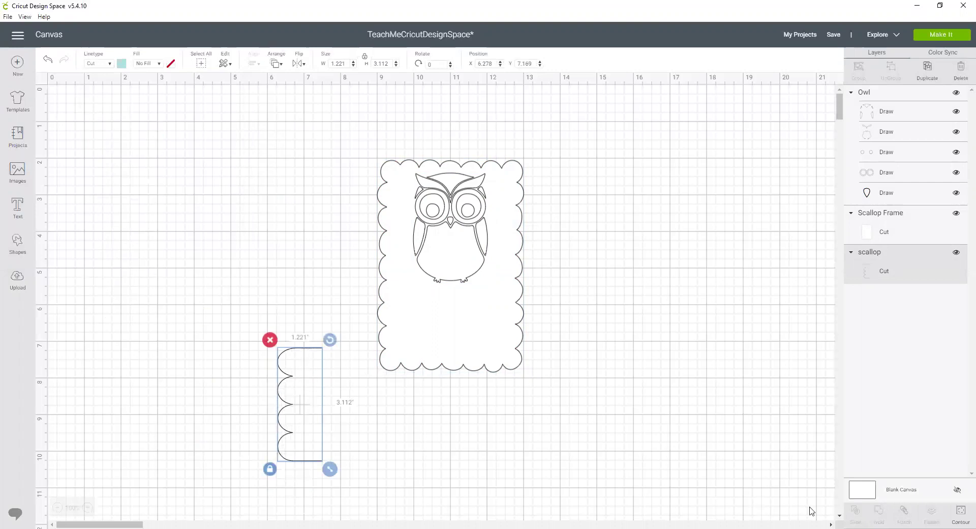
left_click(960, 512)
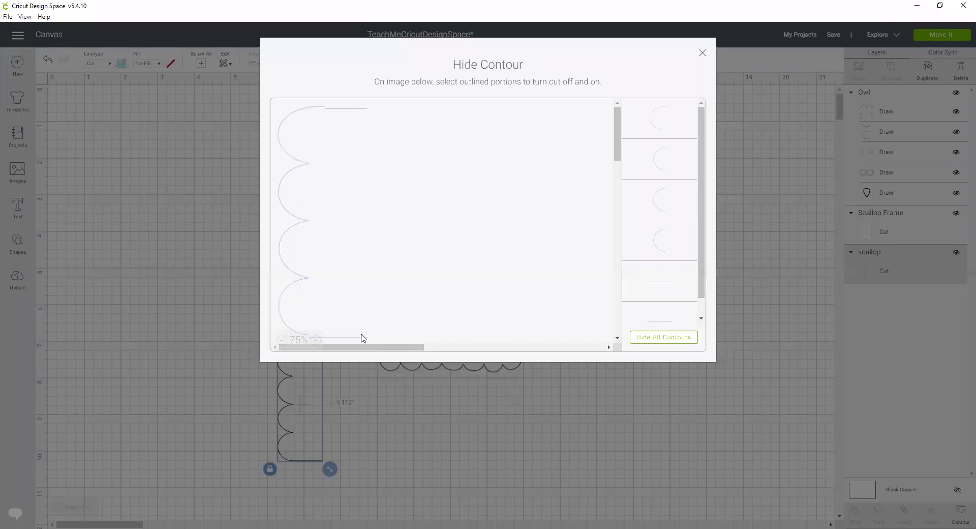
left_click(333, 337)
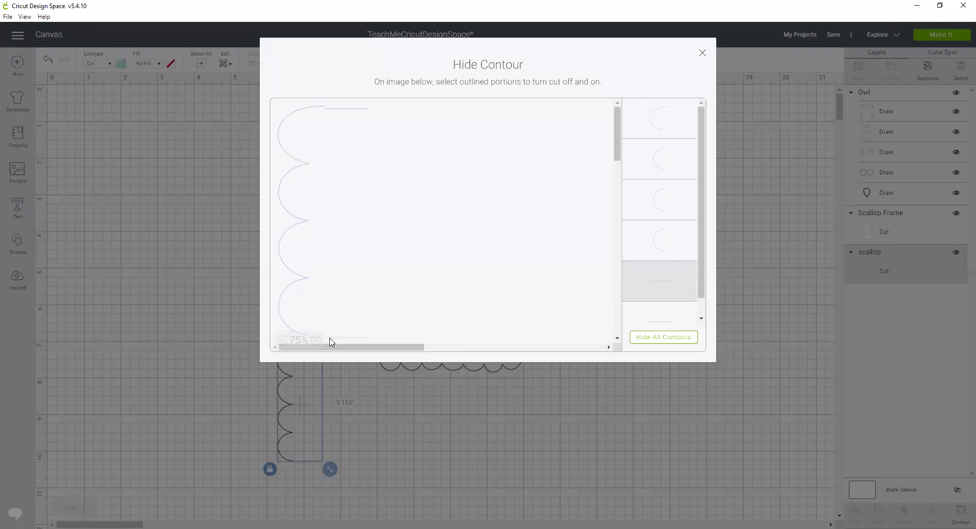
left_click(286, 293)
left_click(300, 276)
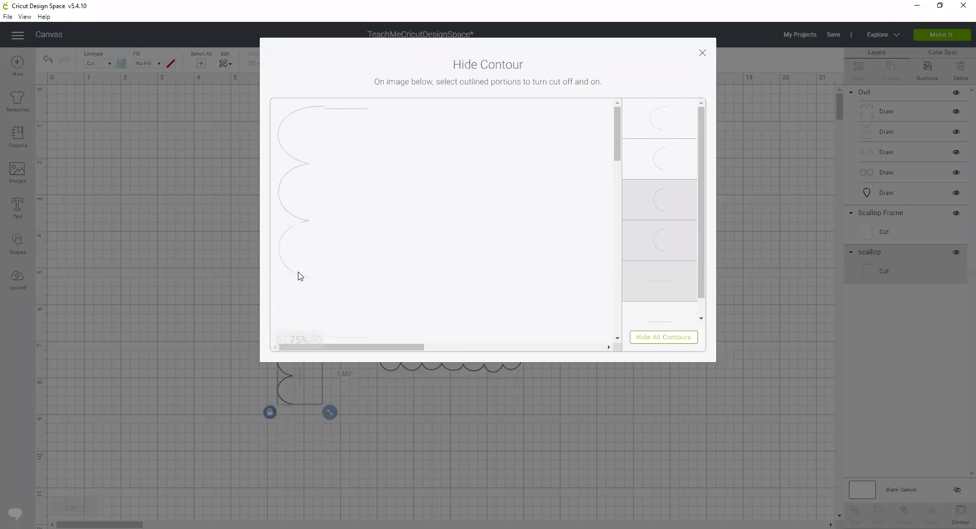
left_click(345, 111)
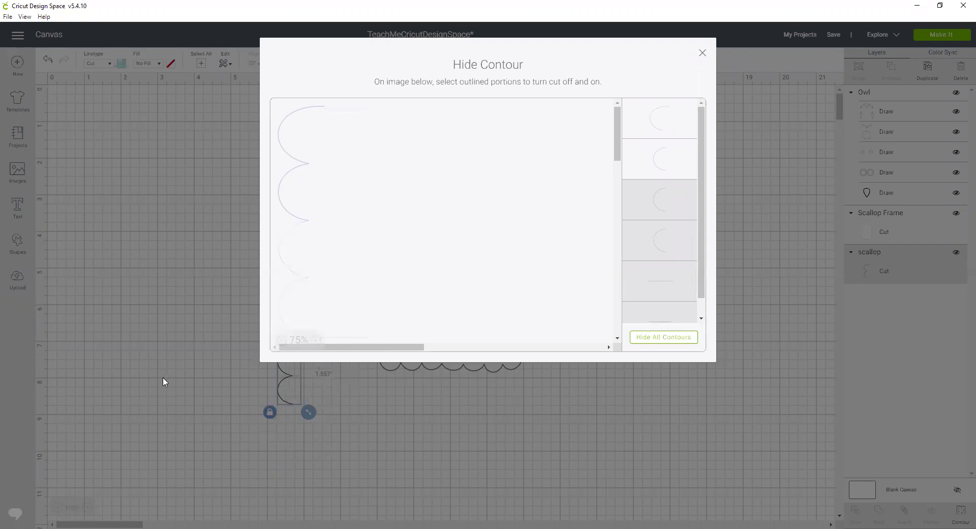
left_click(702, 53)
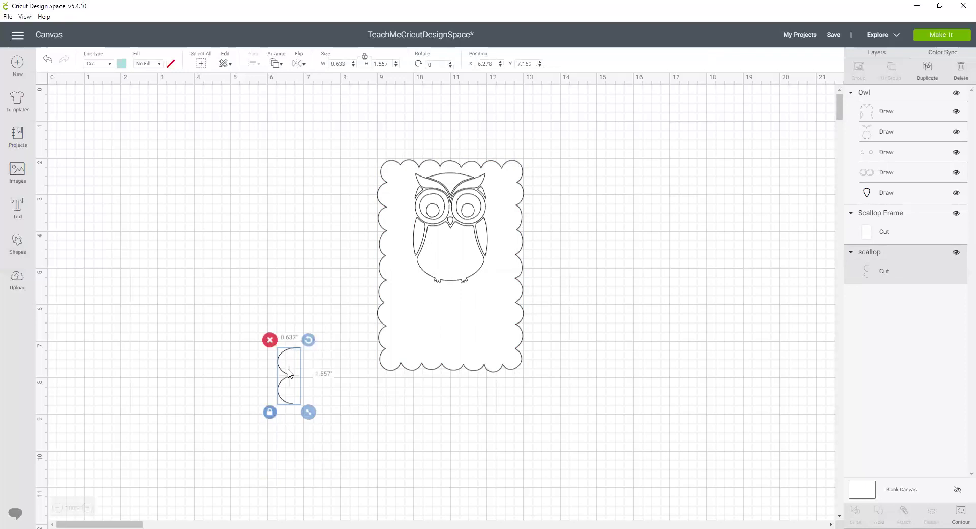
Step: Place the scallop piece under the card, duplicate it, and flip the copy horizontally
left_click_drag(285, 384, 416, 418)
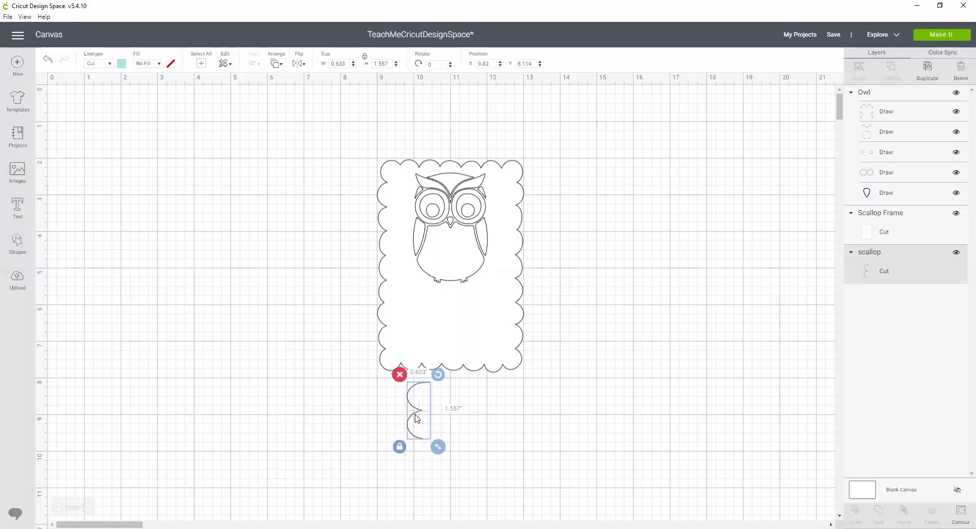
right_click(416, 418)
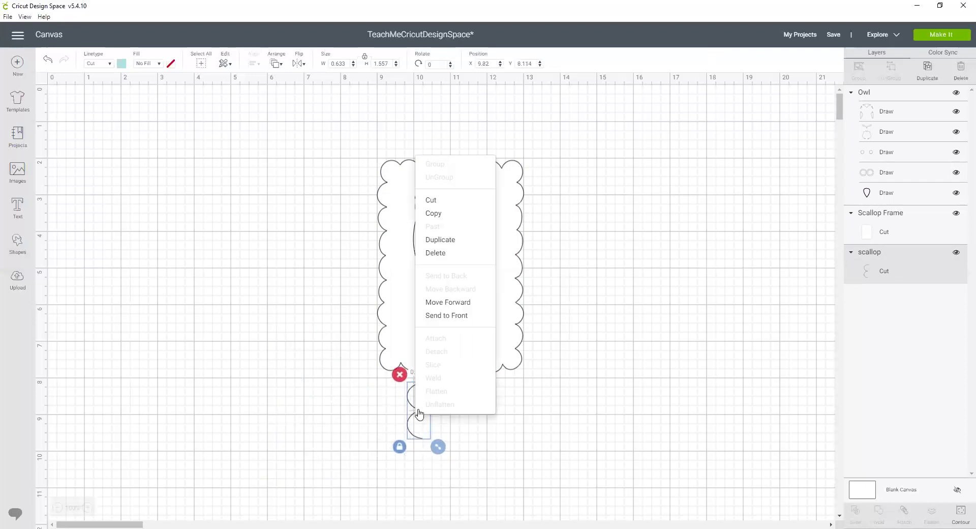
left_click(453, 240)
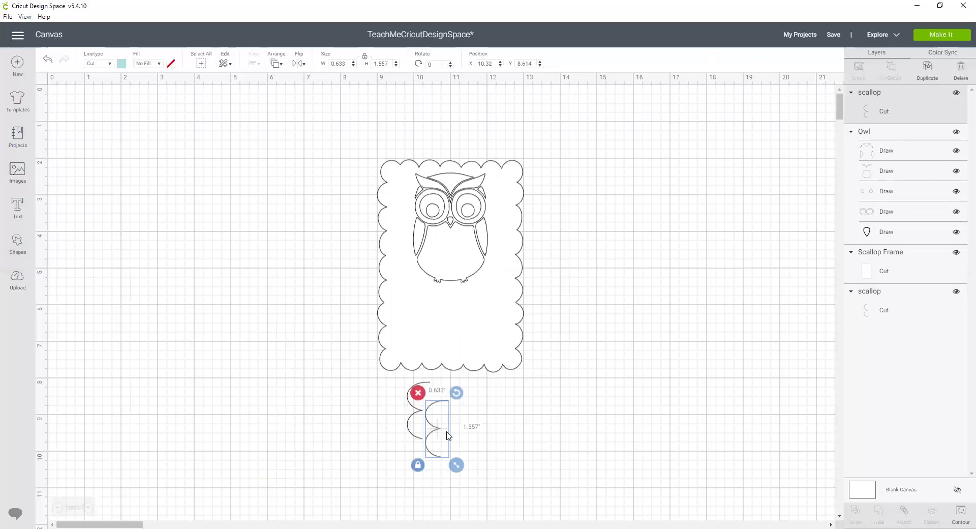
left_click_drag(442, 433, 491, 414)
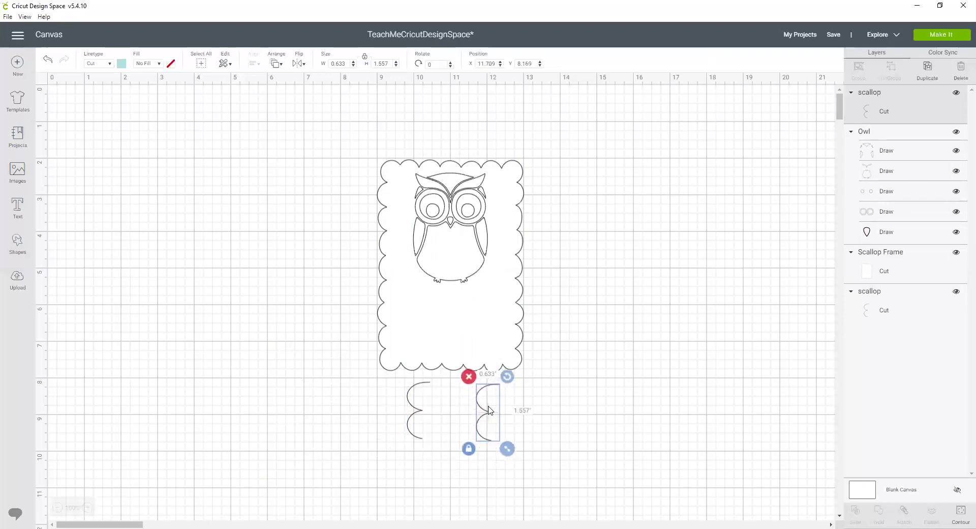
left_click(298, 63)
left_click(311, 81)
Step: Align the two scallop pieces along their tops and group them
left_click(421, 414, "shift")
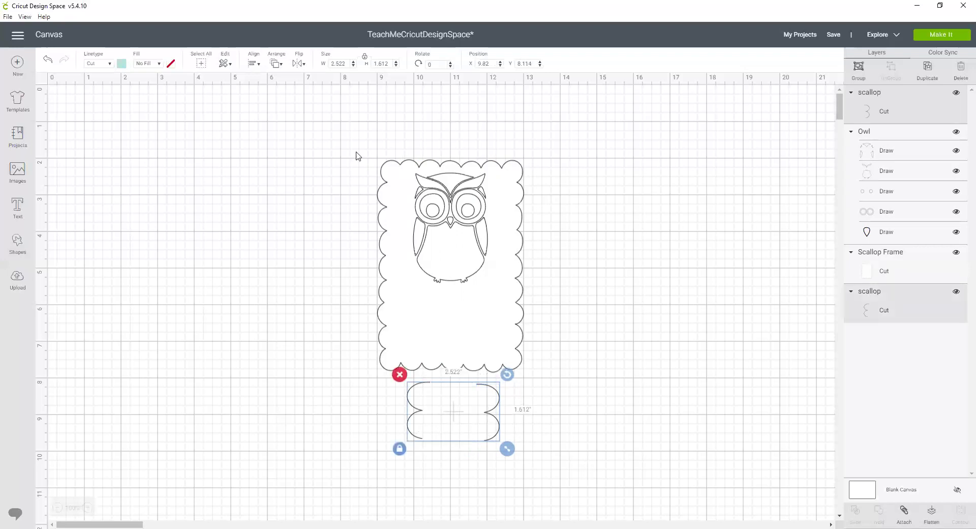
left_click(254, 63)
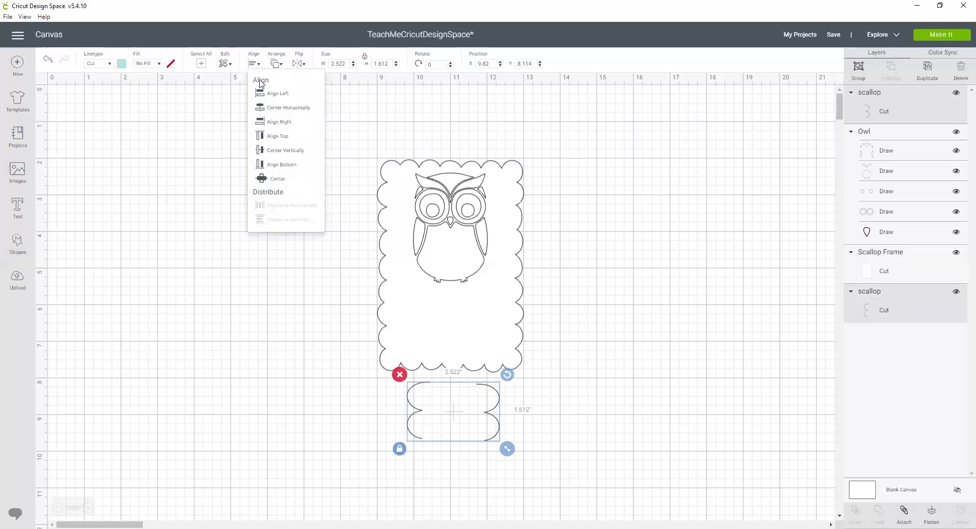
left_click(265, 138)
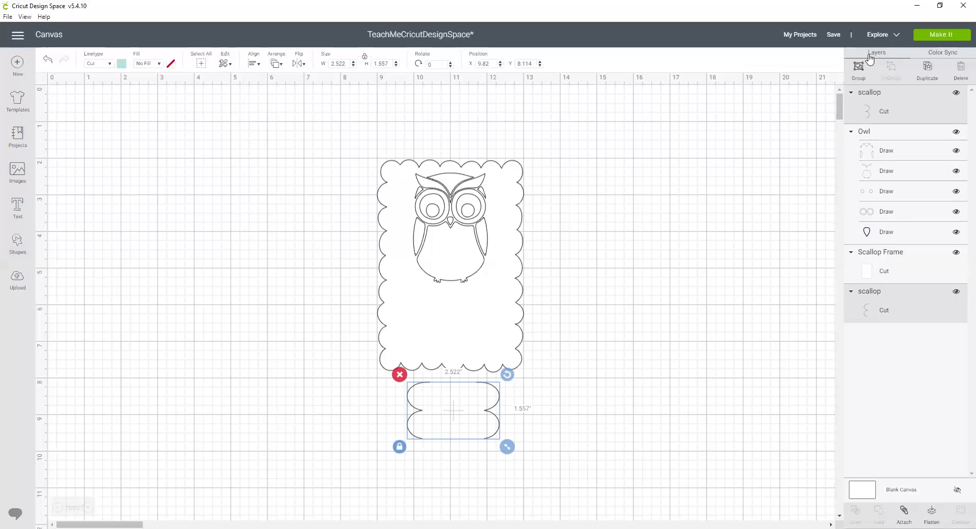
left_click(859, 67)
left_click(726, 191)
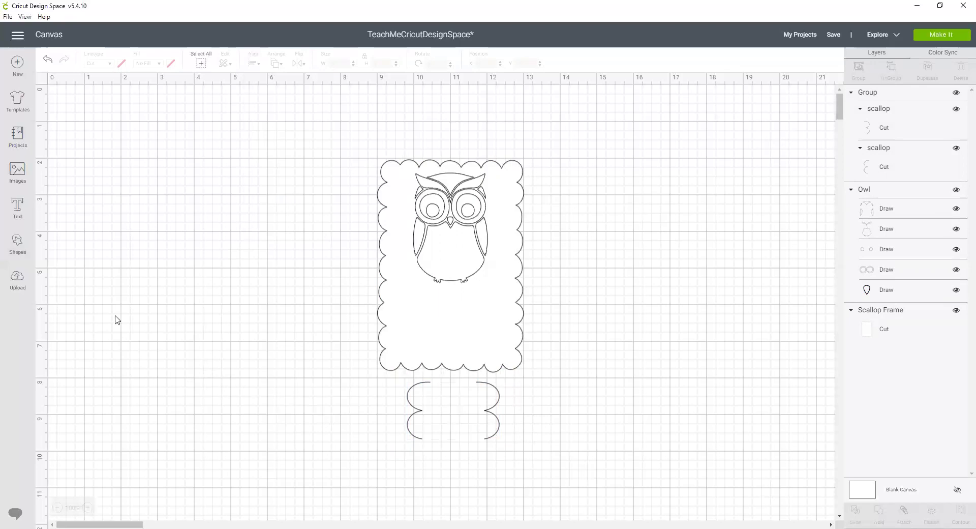
Step: Add a circle, set its width to 0.5 in, and drag it toward the scallop pieces
left_click(17, 243)
left_click(93, 176)
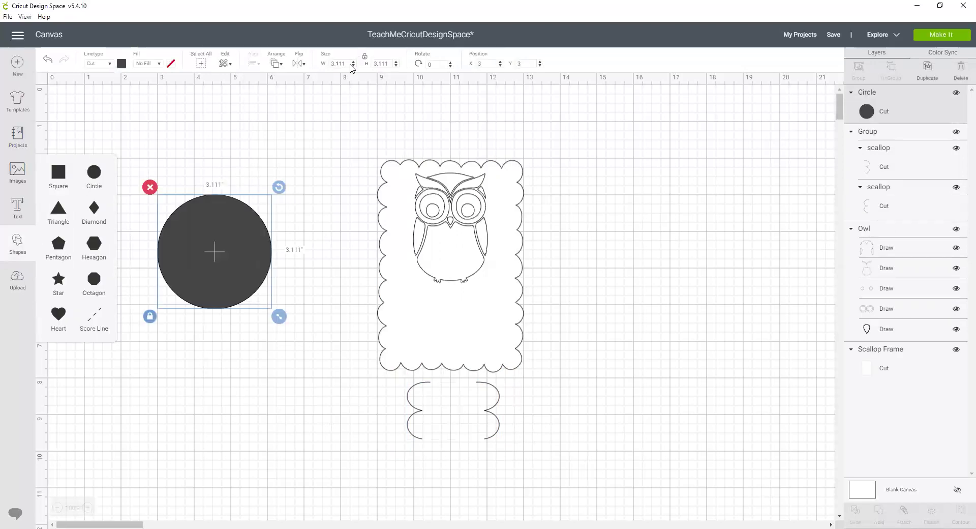
left_click(351, 63)
key("BackSpace")
key("Return")
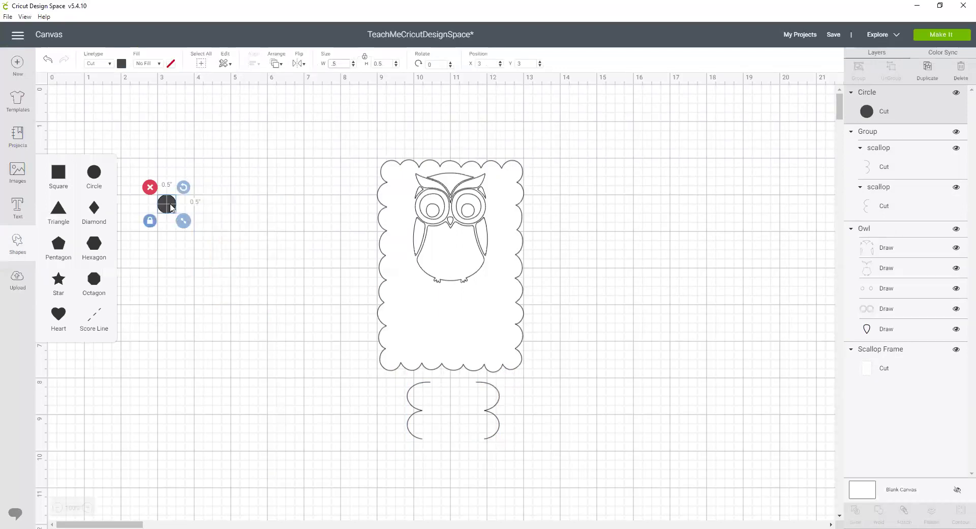
left_click_drag(172, 205, 430, 397)
Step: Duplicate the circle, move one copy into the right scallop, and delete the extra copies
left_click(585, 412)
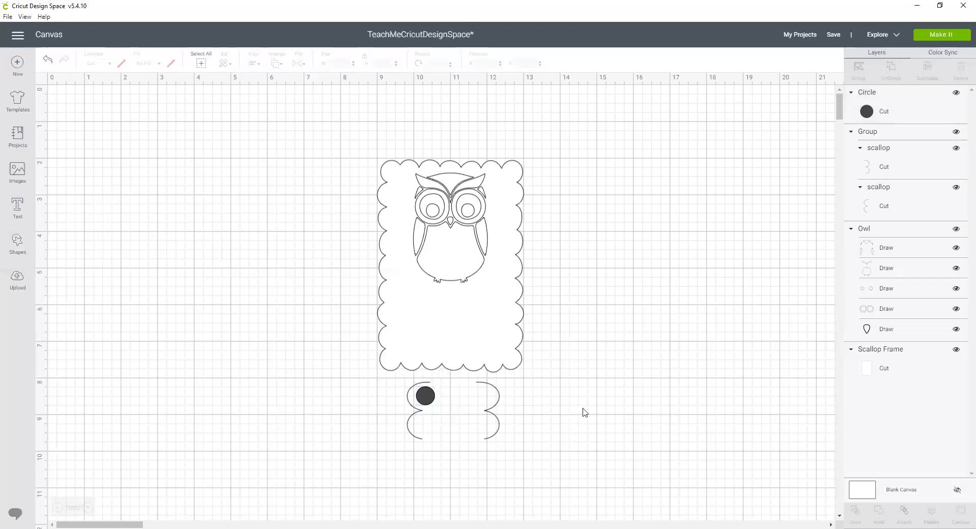
left_click(430, 398)
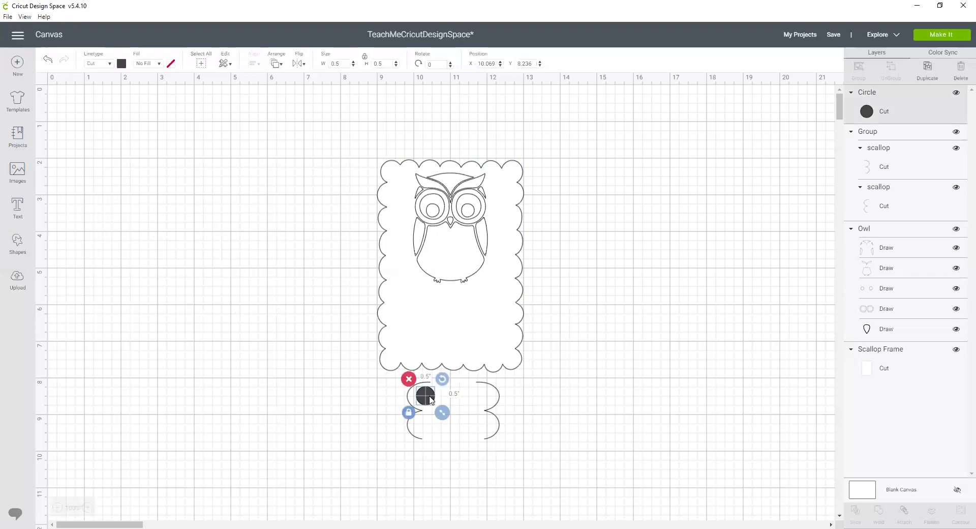
left_click(928, 71)
left_click(928, 71)
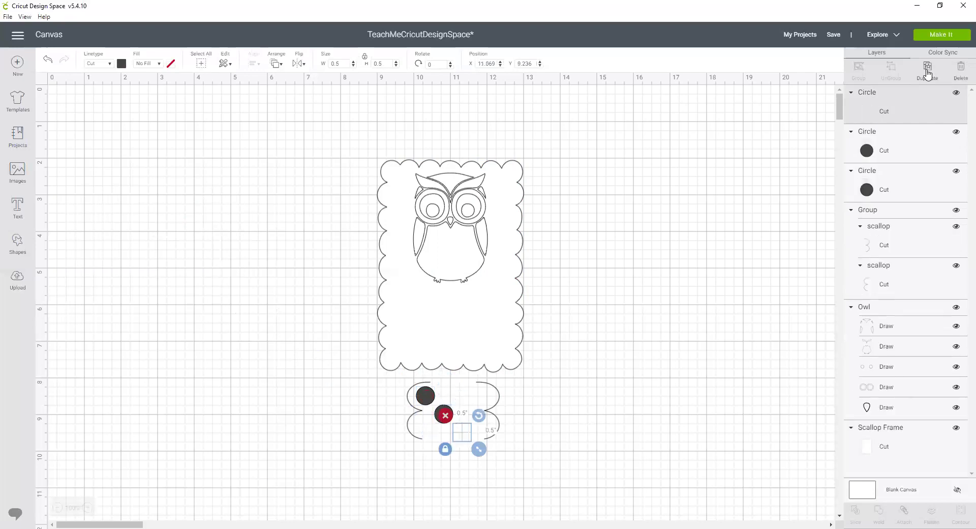
left_click(928, 71)
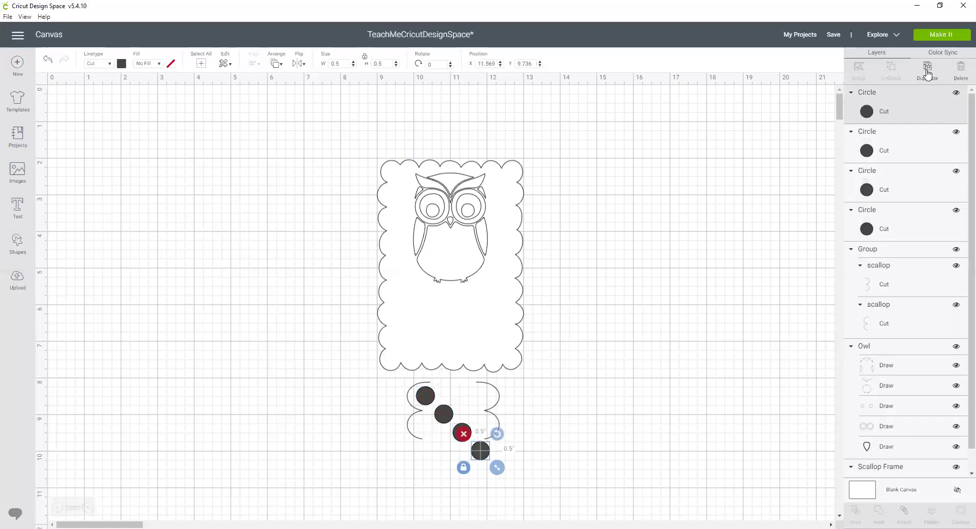
left_click(728, 367)
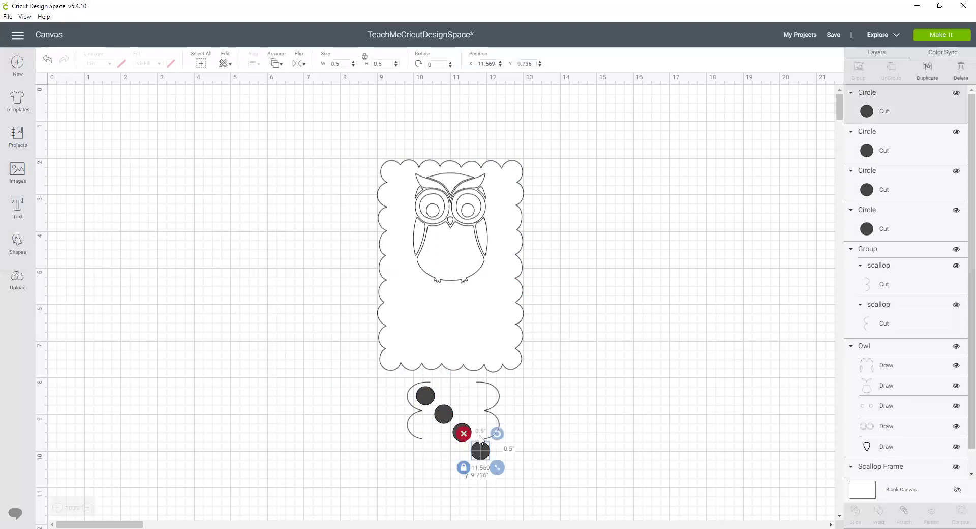
mouse_move(480, 449)
left_mouse_down()
mouse_move(487, 390)
mouse_move(470, 447)
mouse_move(485, 434)
left_mouse_up()
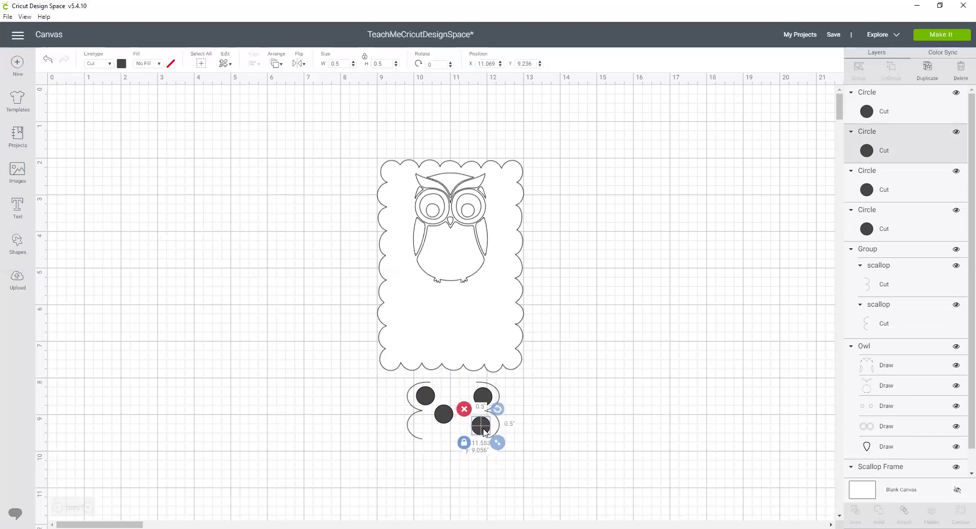
left_click(464, 408)
left_click(444, 416)
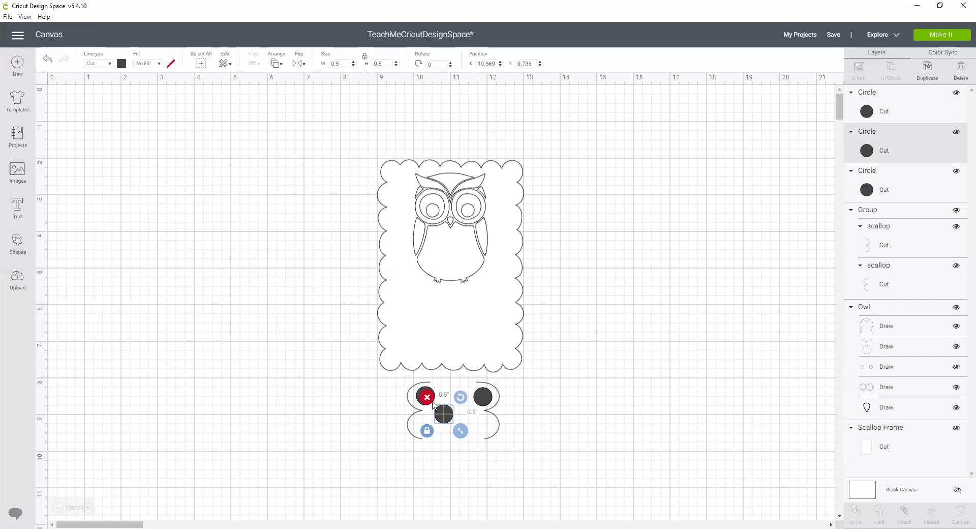
left_click(426, 397)
Step: Align the two circles along their tops and group them
left_click(427, 400)
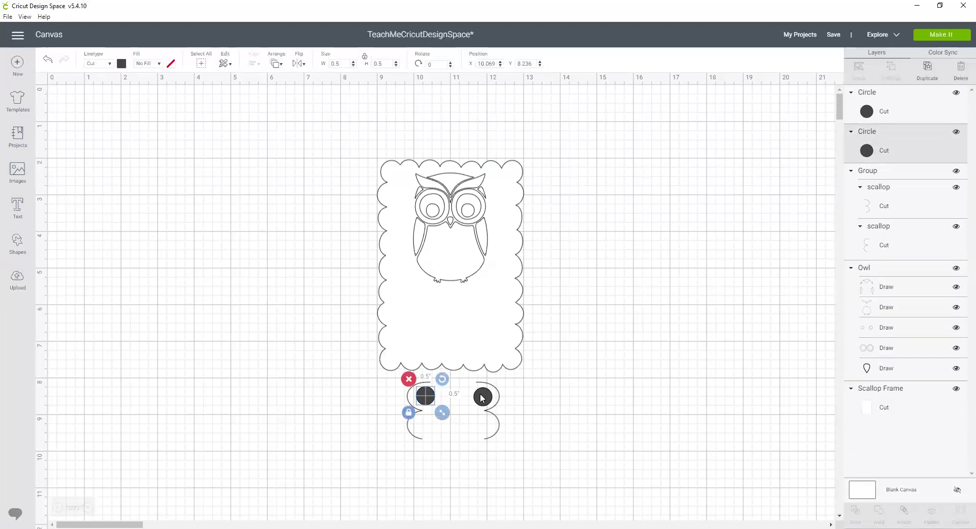
left_click(482, 397, "shift")
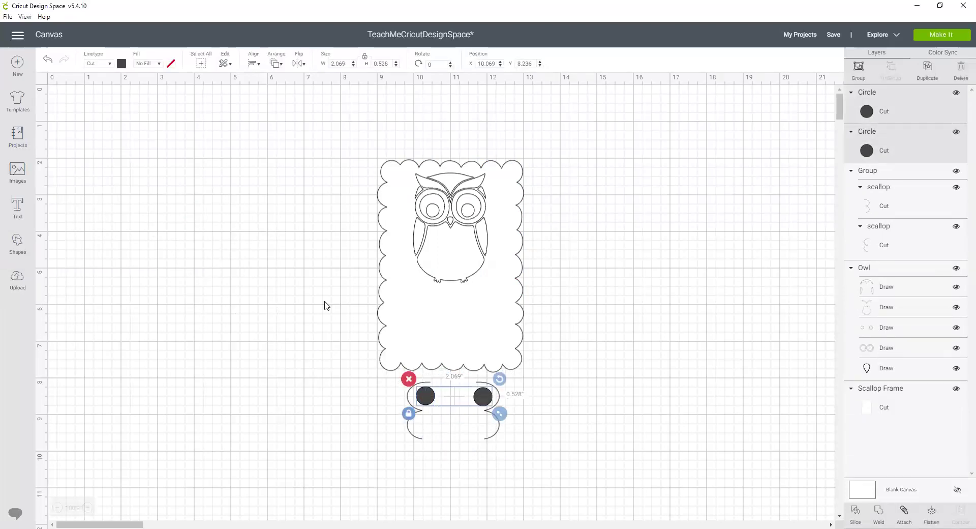
left_click(253, 63)
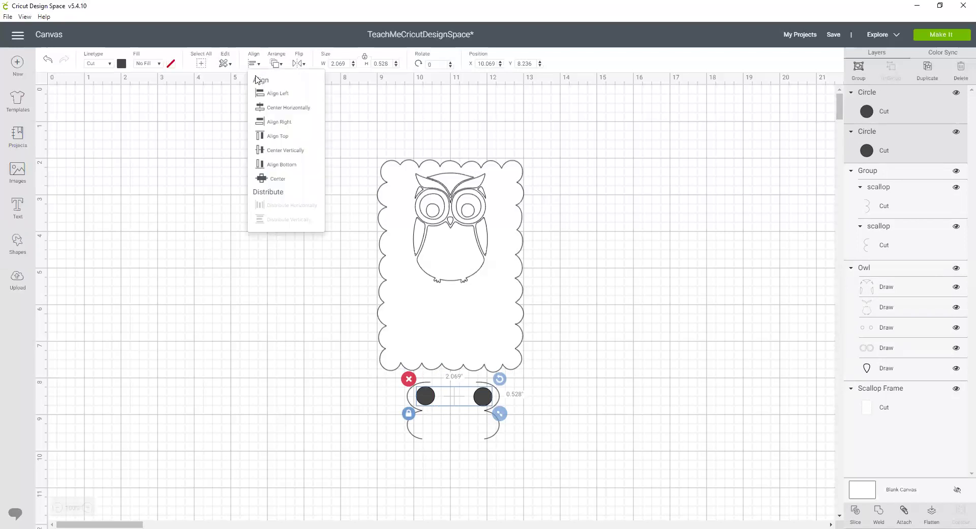
left_click(259, 137)
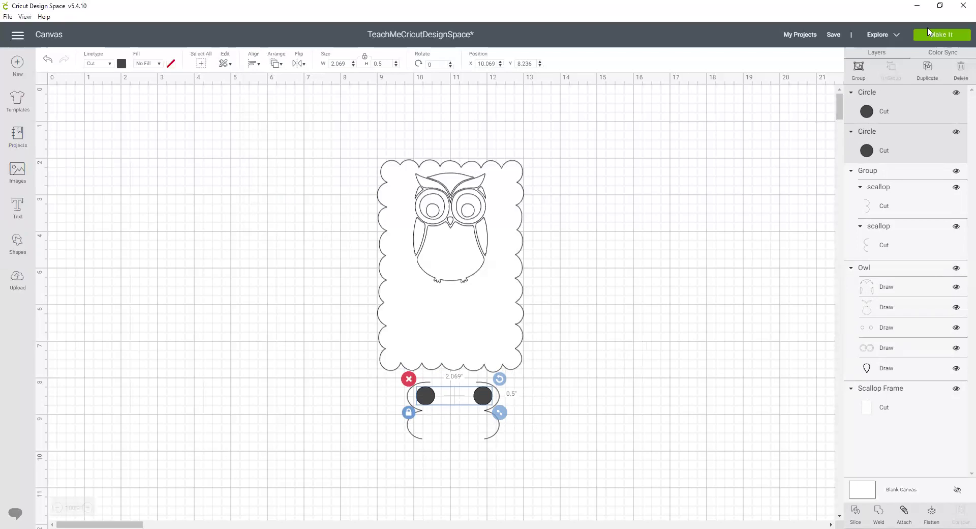
left_click(859, 70)
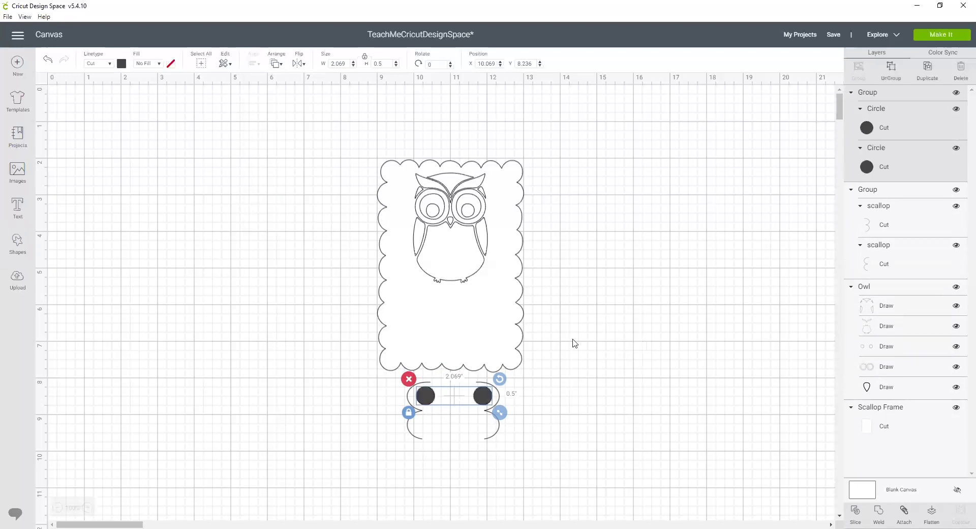
Step: Duplicate the circle pair and move the copy into the lower scallops
right_click(484, 394)
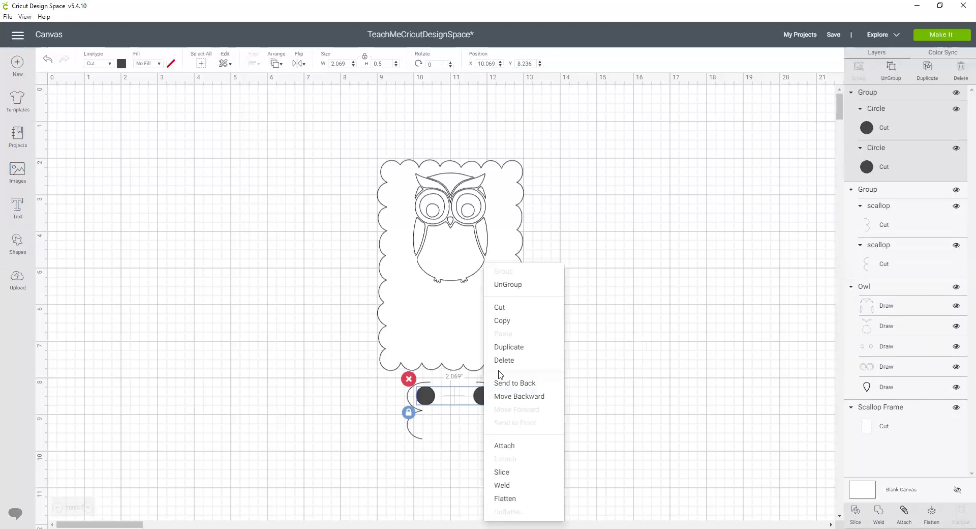
left_click(500, 348)
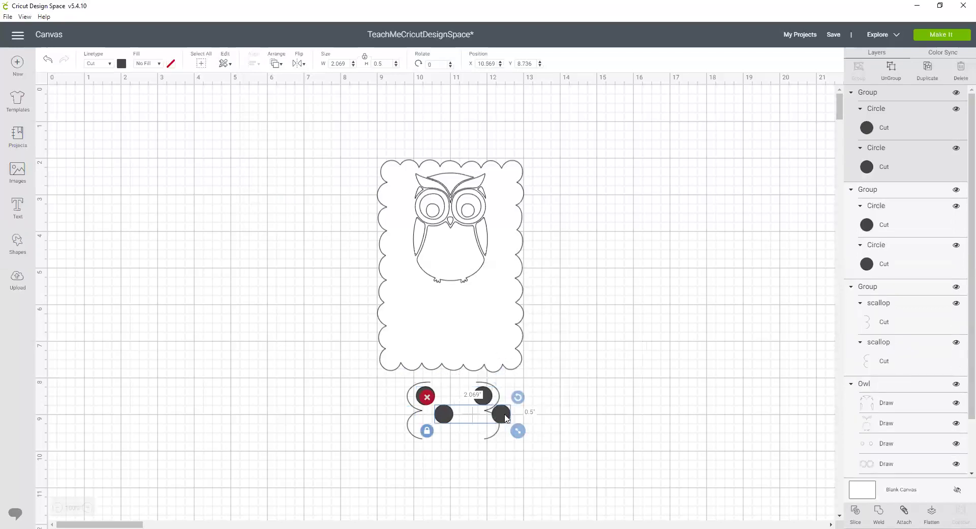
left_click_drag(506, 418, 488, 428)
left_click(567, 433)
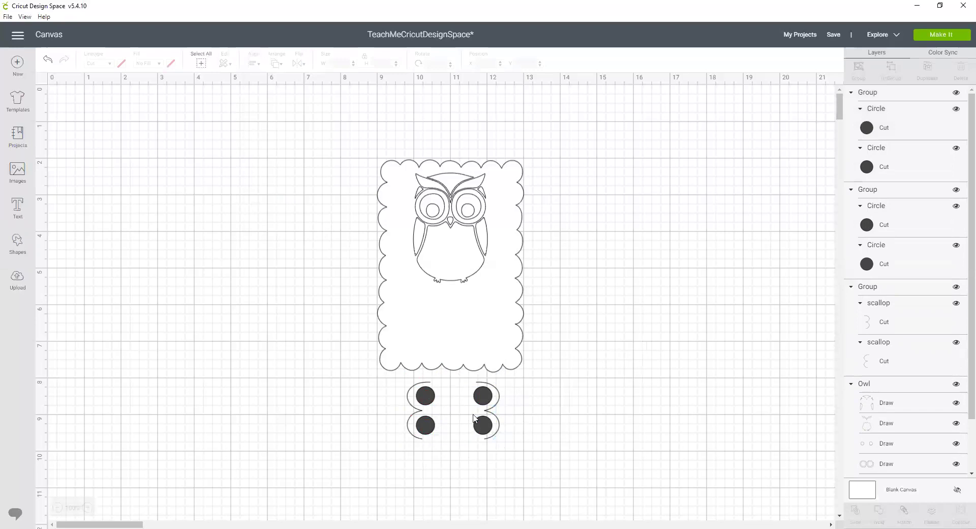
Step: Left-align both circle pairs and weld the four circles into one shape
left_click(431, 404)
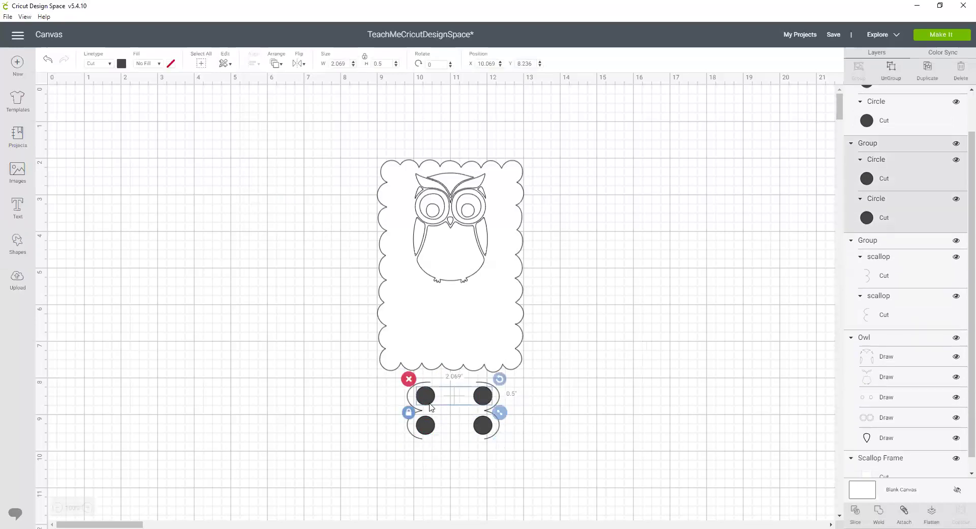
left_click(428, 431, "shift")
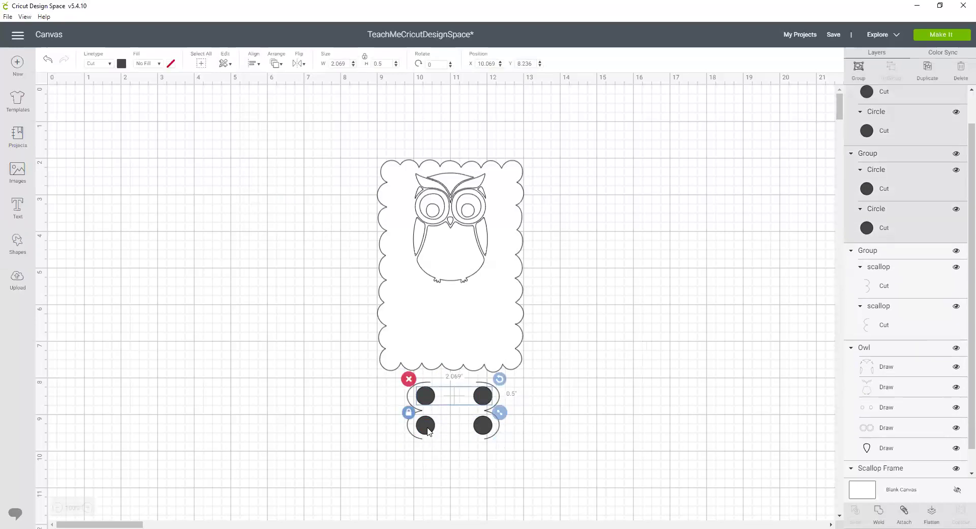
left_click(254, 66)
left_click(268, 95)
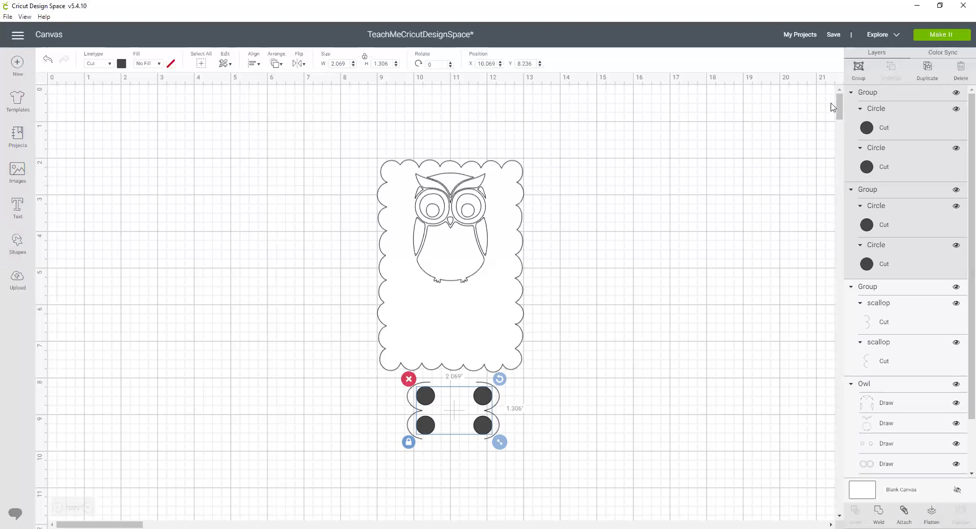
left_click(880, 511)
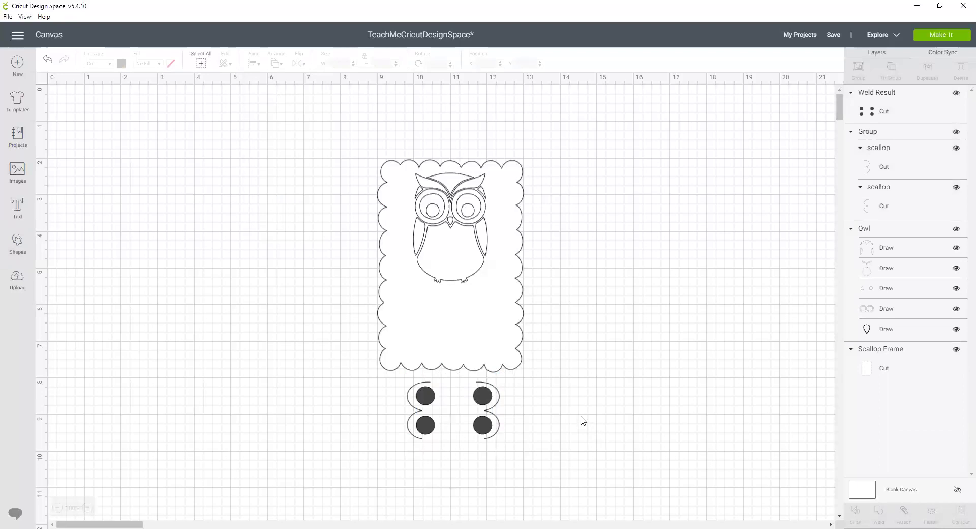
Step: Move the welded circles and scallop holders together into the lower part of the card
left_click(487, 398)
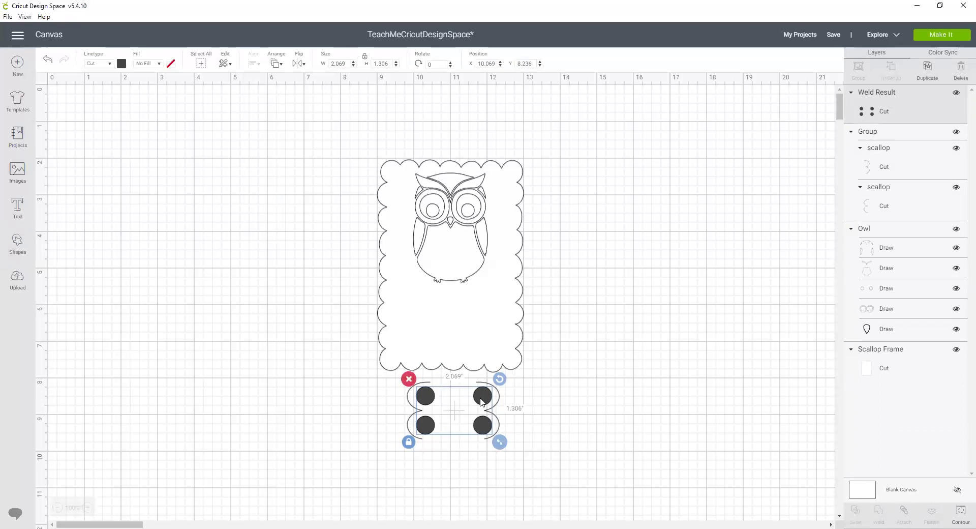
left_click(515, 422)
left_click_drag(523, 418, 435, 453)
left_click_drag(454, 414, 455, 330)
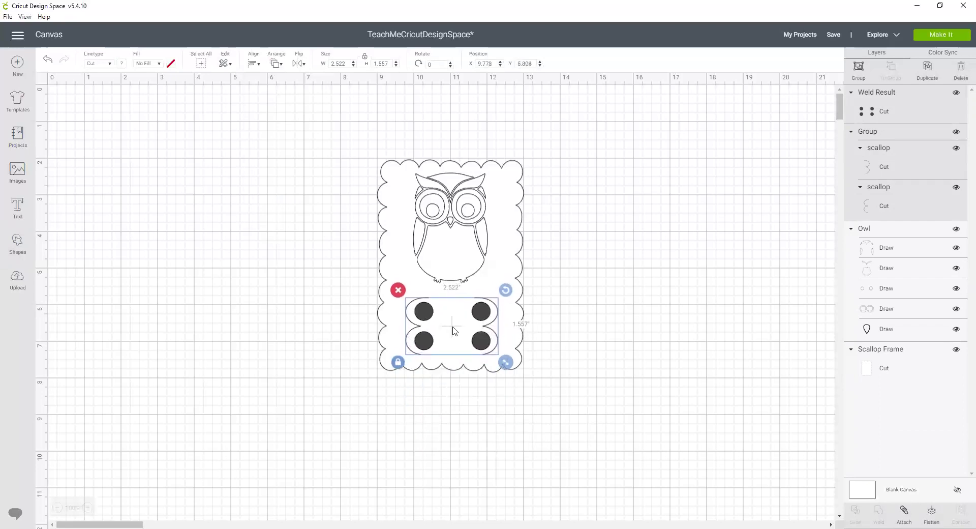
left_click(581, 369)
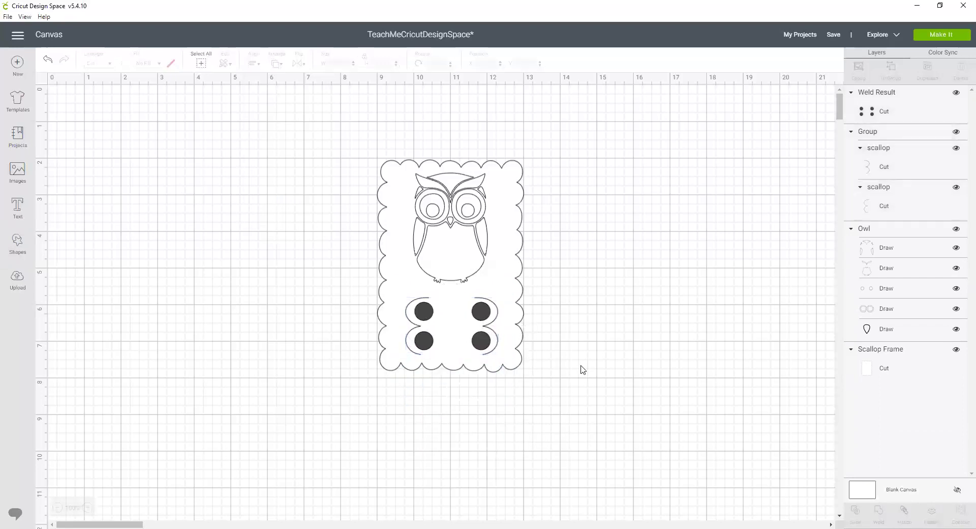
Step: Slice the welded circles out of the scallop frame
left_click(482, 317)
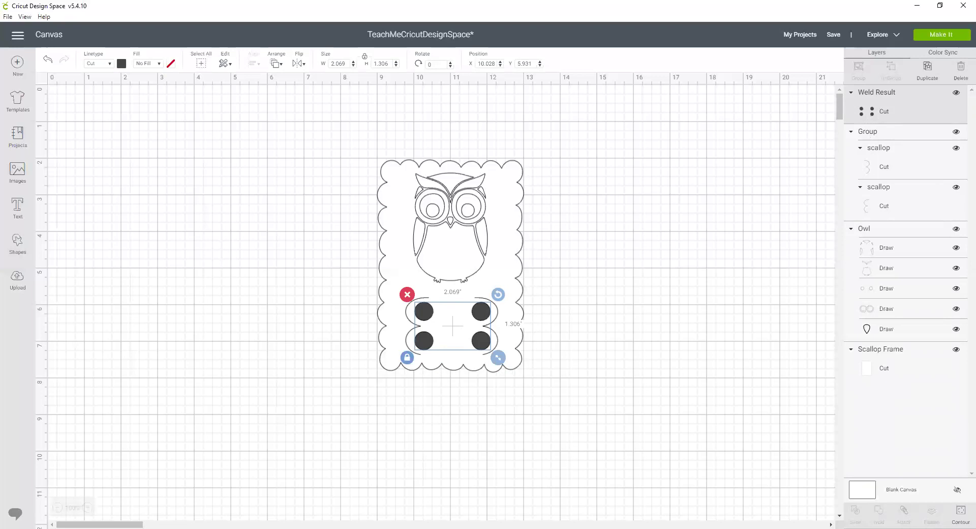
left_click(889, 368)
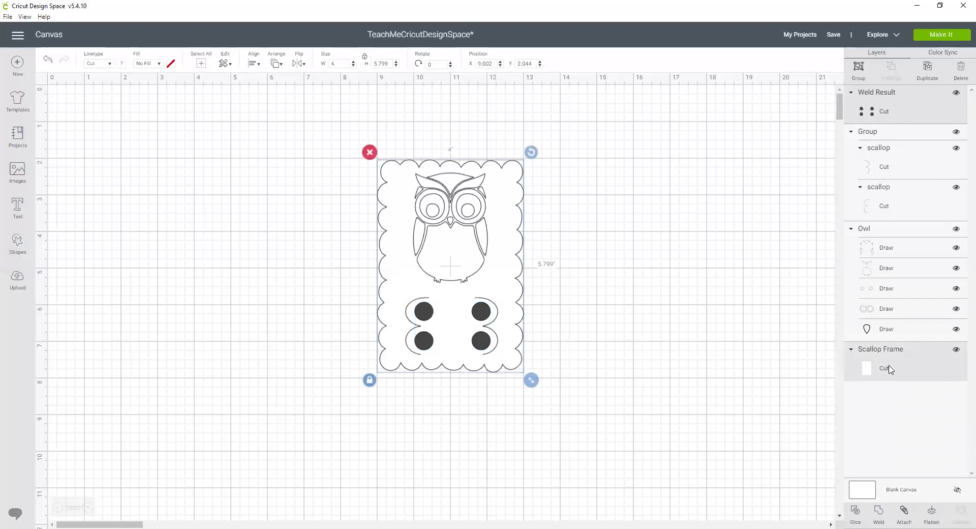
left_click(855, 514)
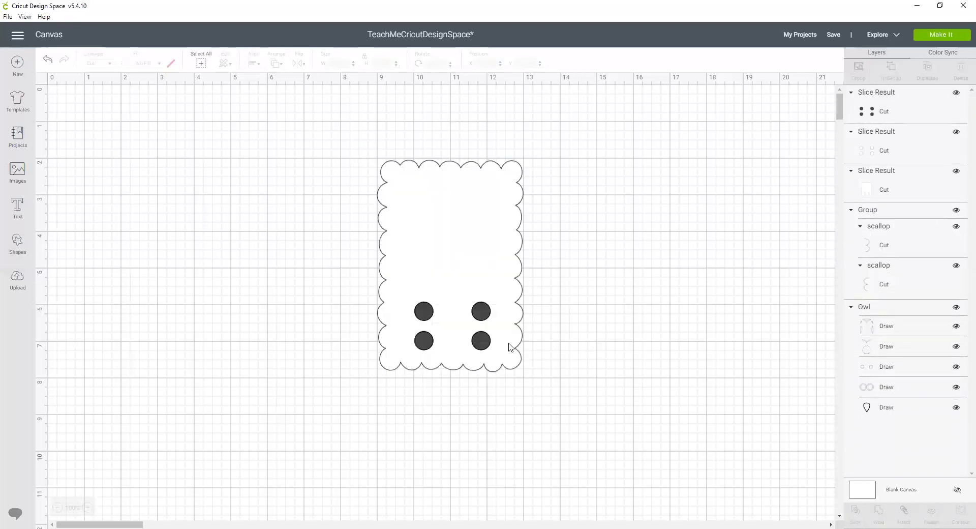
Step: Drag the leftover sliced circle pieces off the card and delete them
left_click_drag(481, 311, 771, 329)
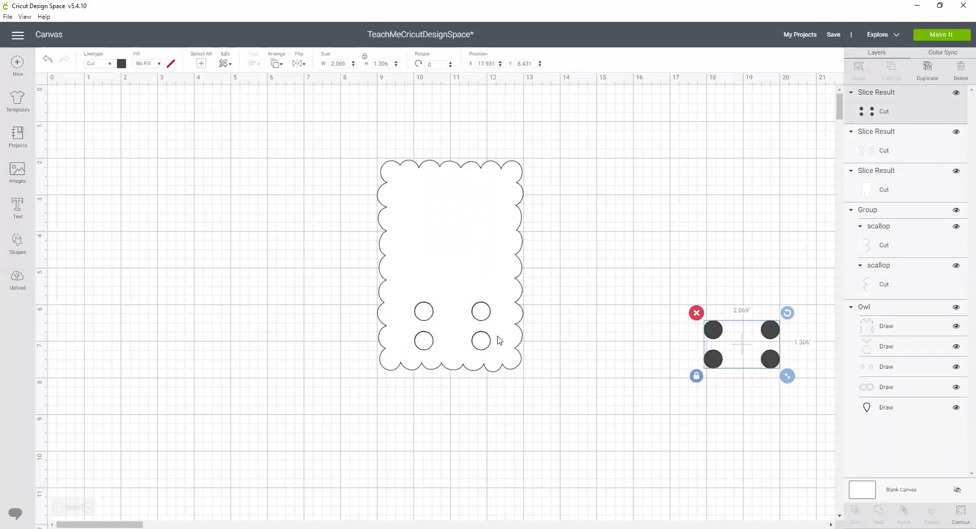
left_click_drag(481, 311, 780, 319)
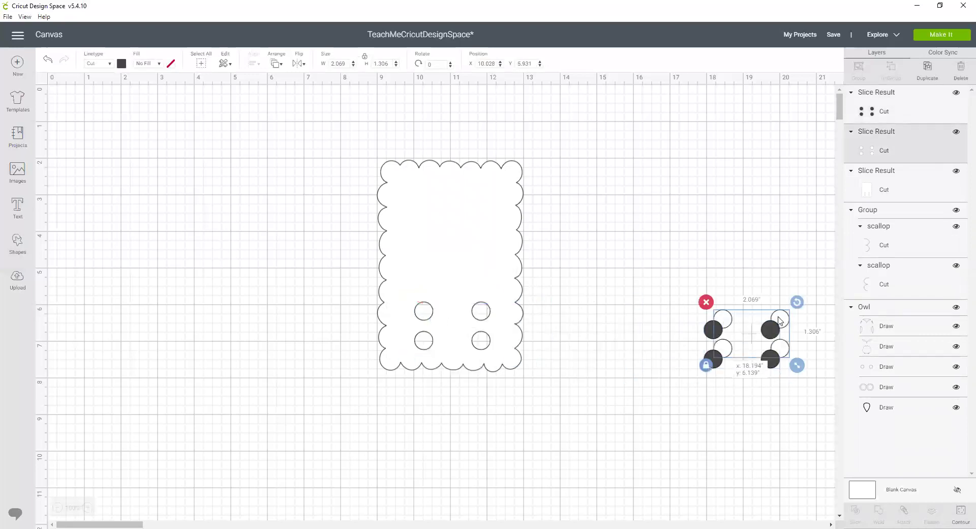
left_click(707, 303)
left_click(713, 329)
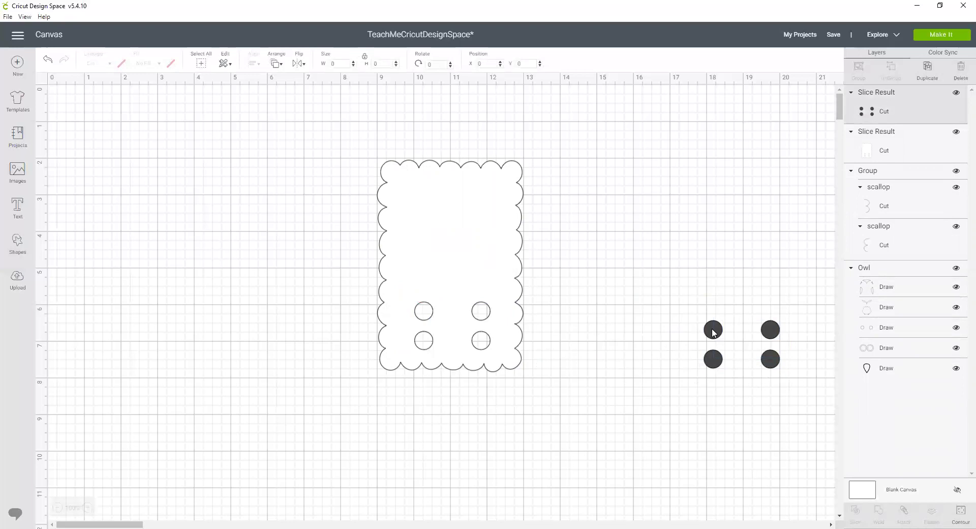
left_click(696, 313)
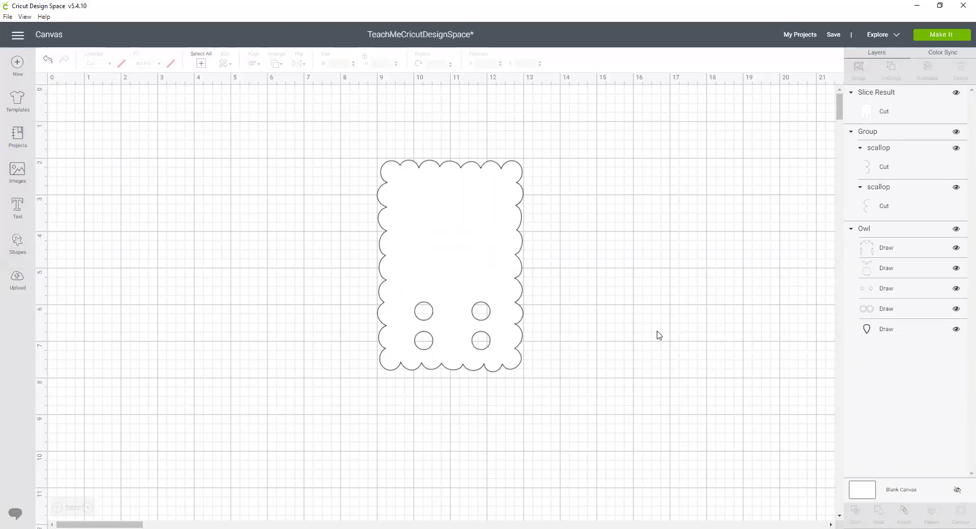
Step: Send the sliced scallop card to the back, behind the owl
left_click(488, 271)
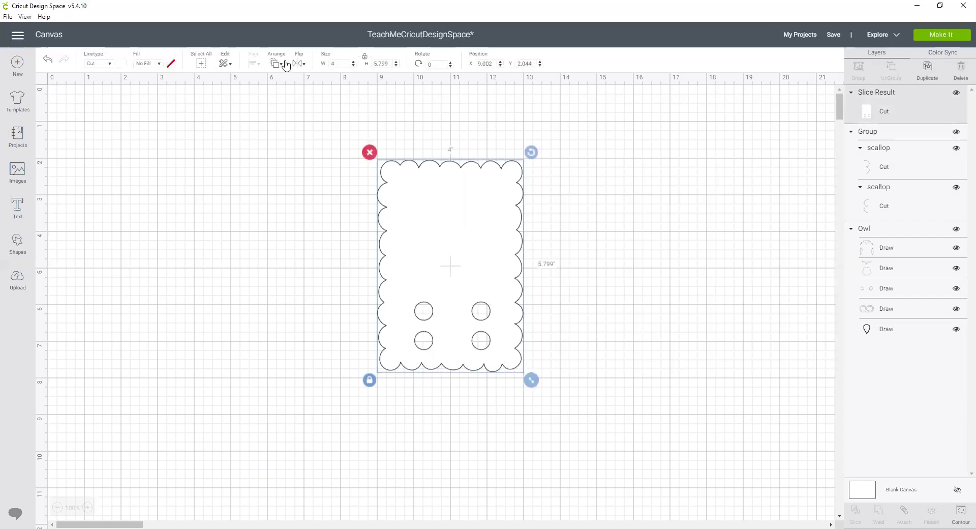
left_click(269, 64)
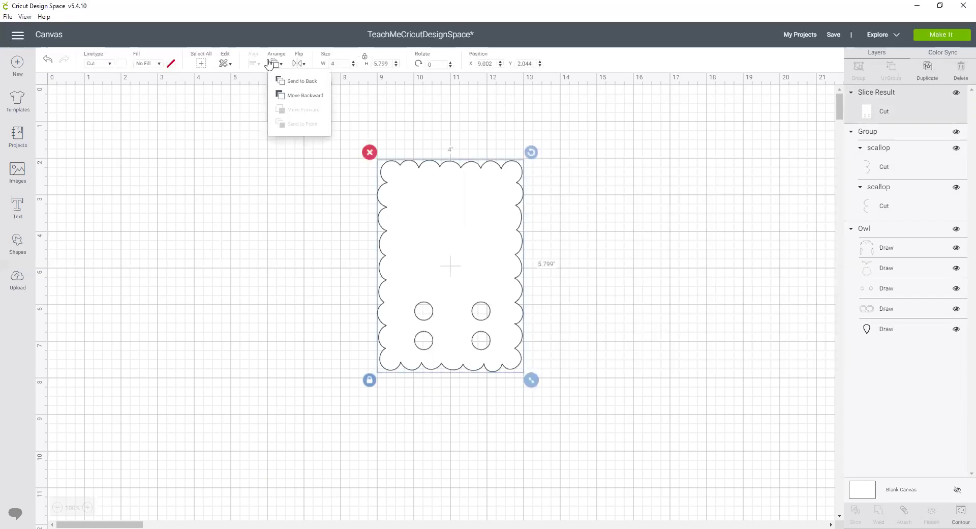
left_click(287, 86)
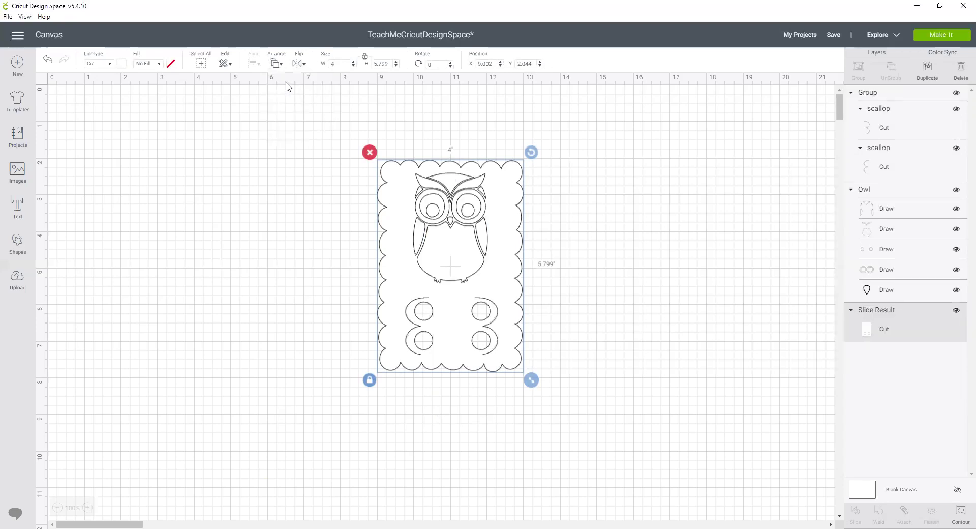
left_click(634, 311)
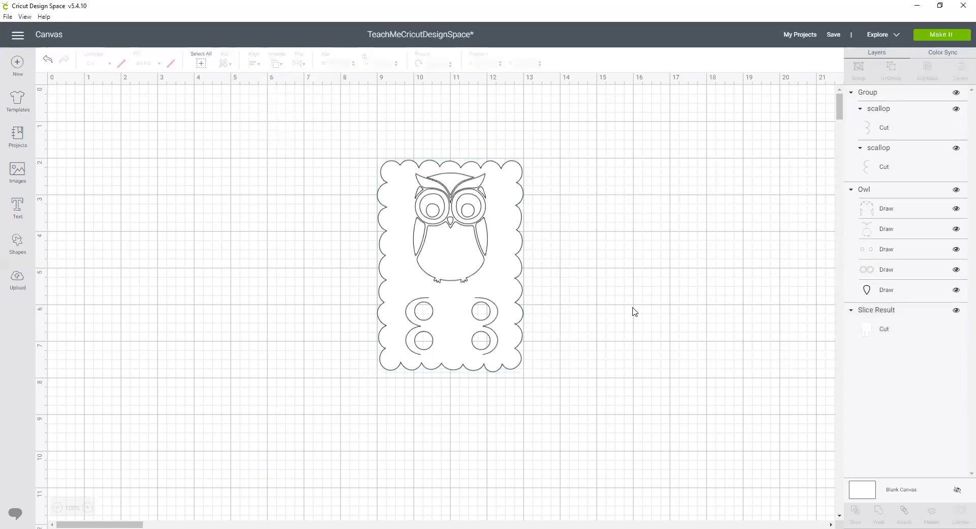
Step: Attach the scallop holder group to the sliced holed frame
left_click(407, 315)
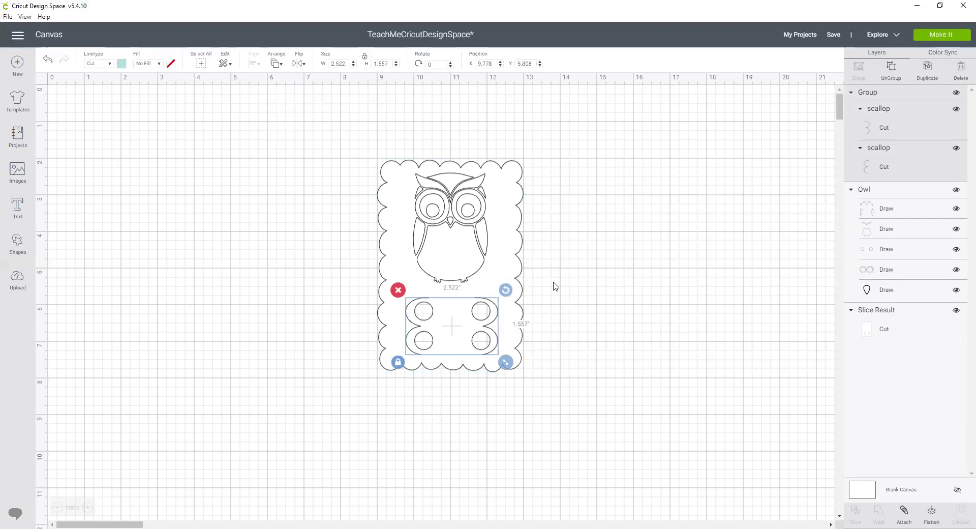
left_click(514, 220, "shift")
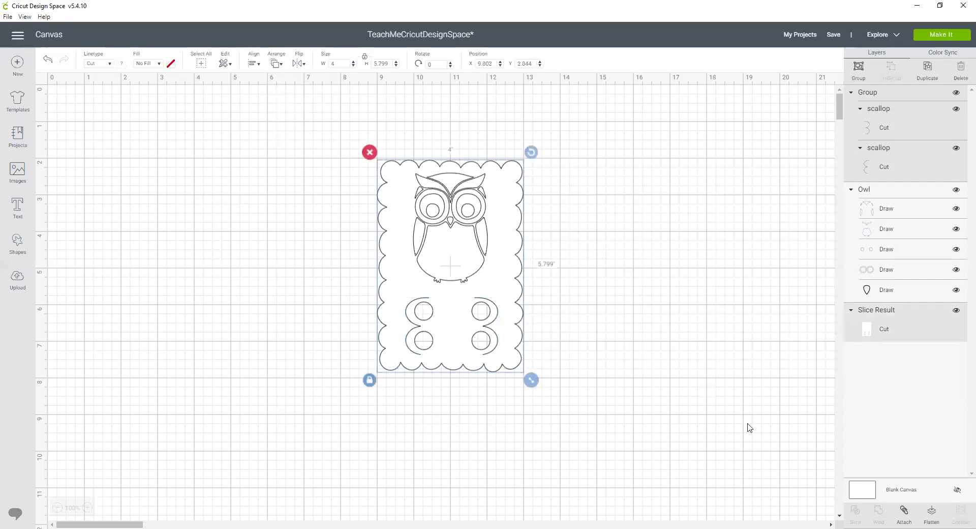
left_click(905, 512)
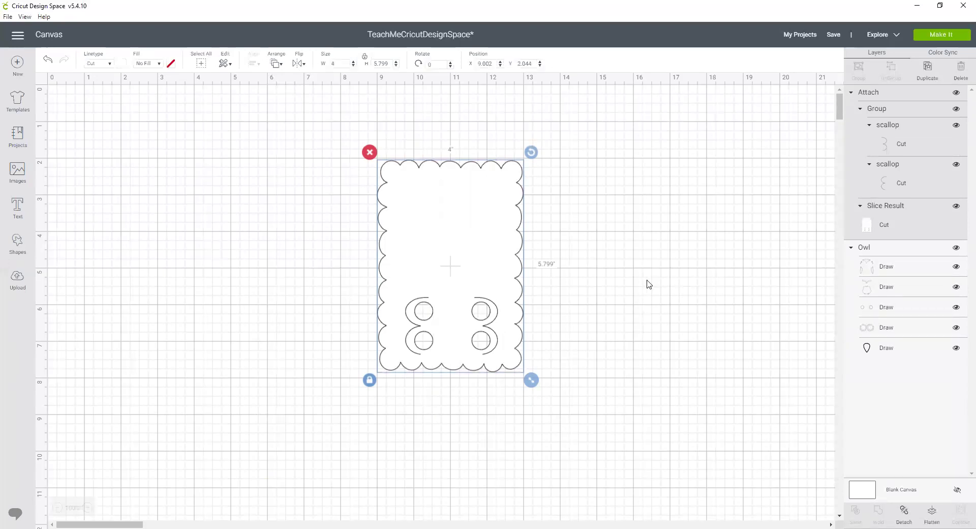
Step: Send the attached scallop card to the back, behind the owl
left_click(593, 256)
left_click(491, 250)
left_click(275, 63)
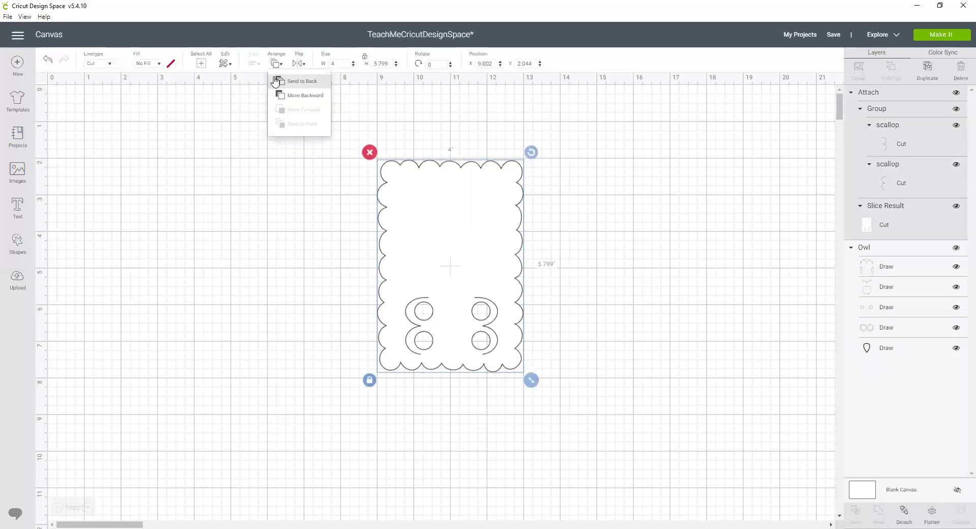
left_click(276, 81)
Step: Resize and reposition the owl to about 2.312 × 3.417 in
left_click(460, 224)
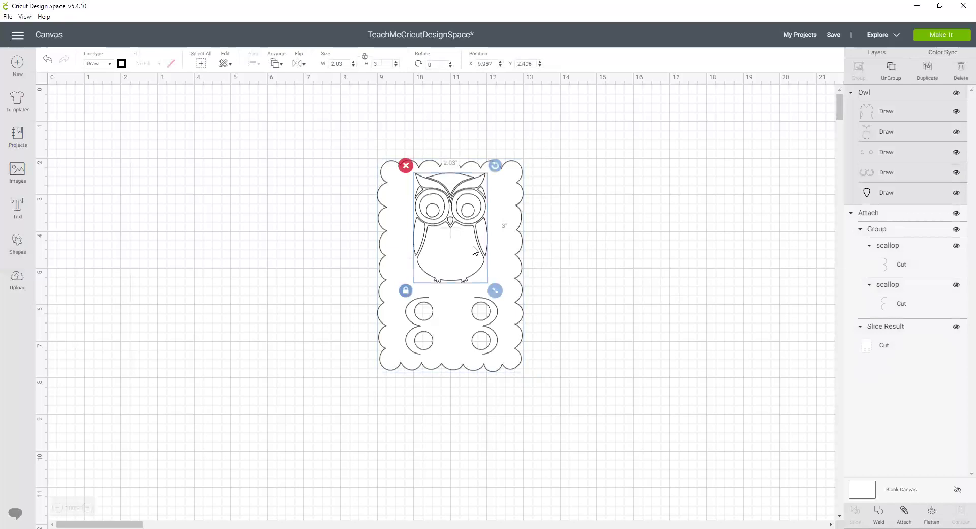
left_click_drag(501, 295, 510, 310)
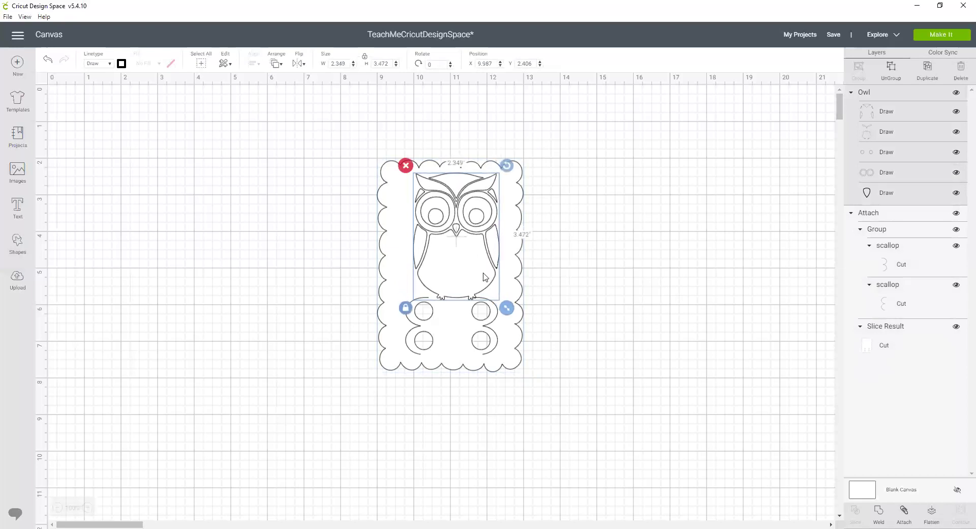
left_click_drag(476, 275, 484, 275)
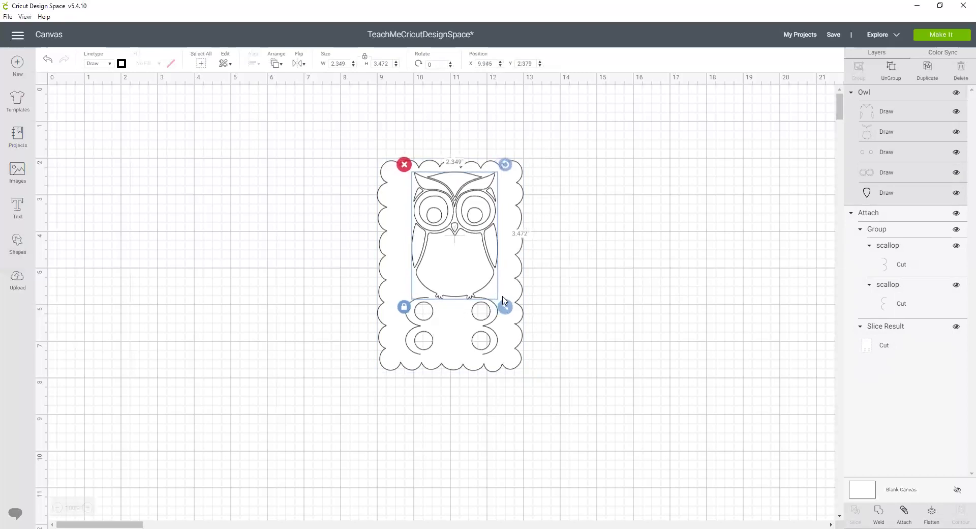
left_click_drag(505, 308, 503, 305)
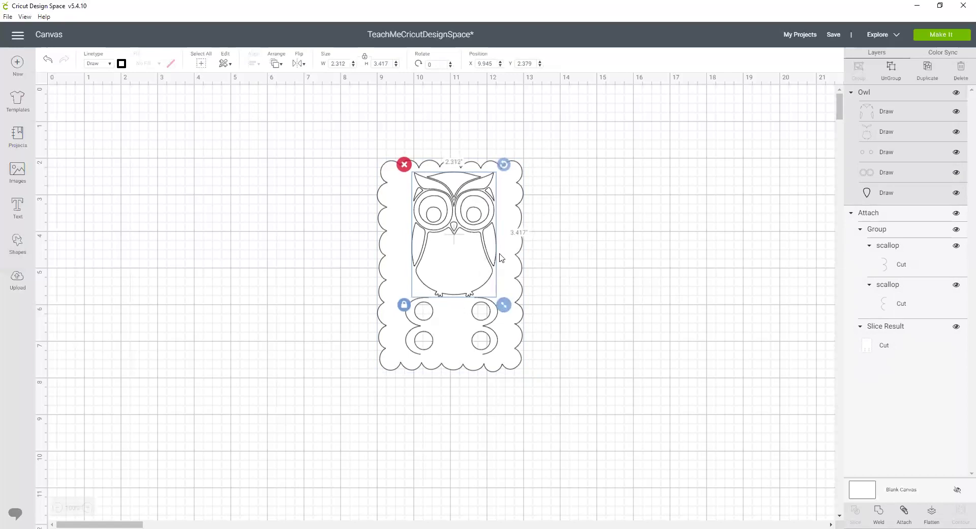
Step: Center the owl horizontally on the scalloped card
left_click(510, 211, "shift")
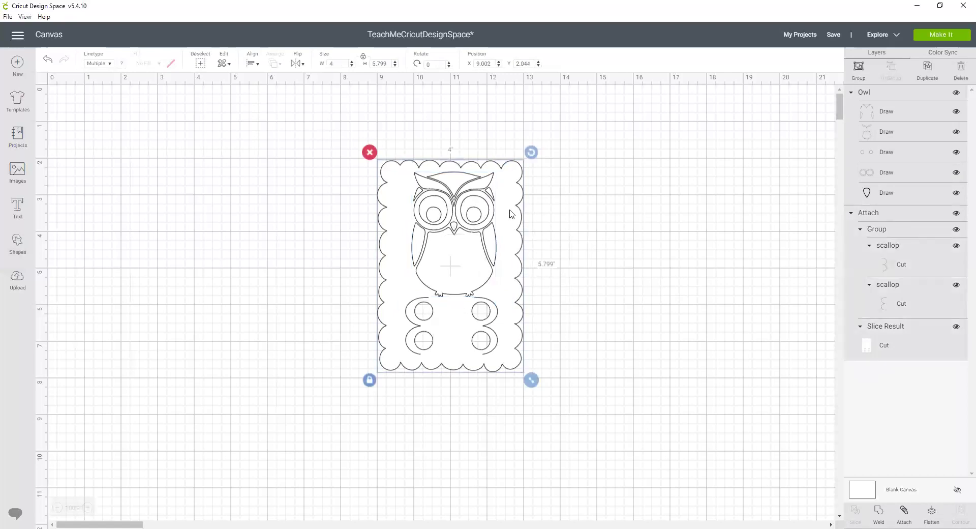
left_click(249, 64)
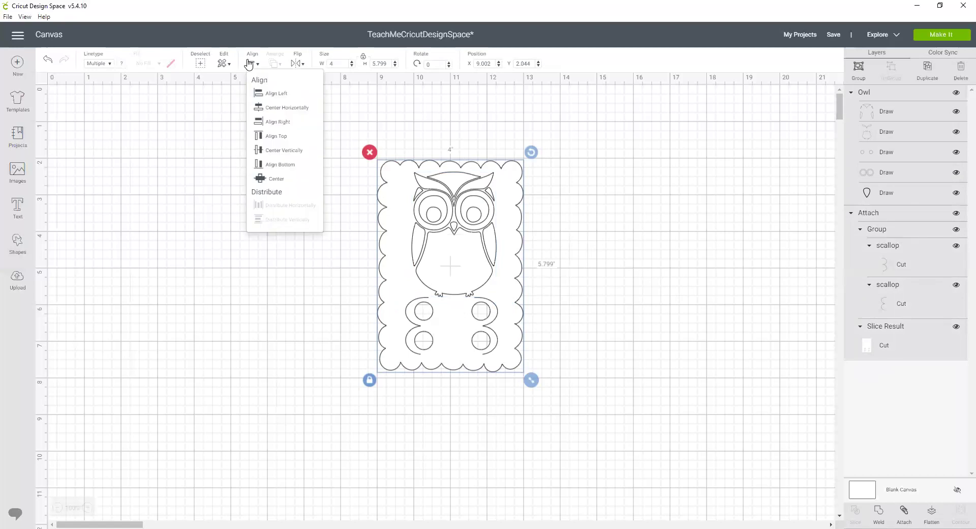
left_click(256, 108)
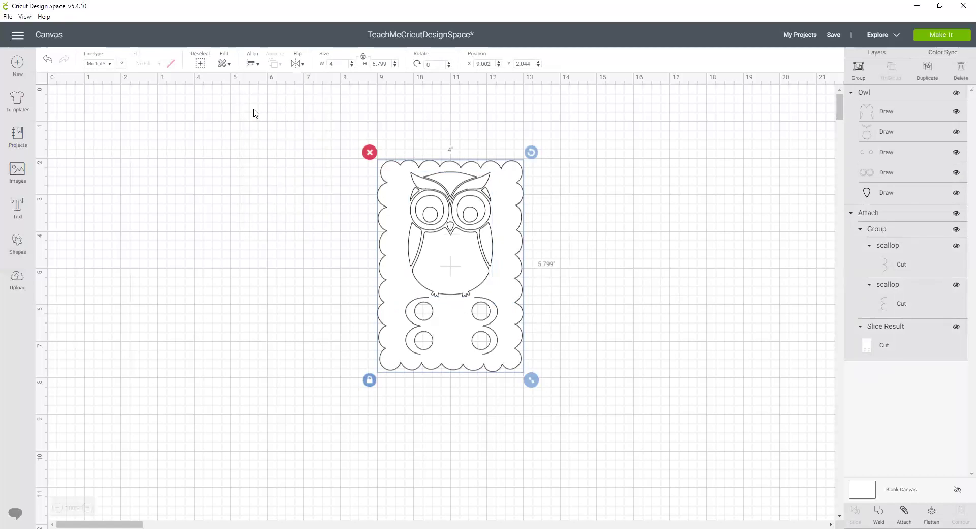
Step: Attach the owl to the scallop card group so everything sits under one Attach layer
left_click(639, 284)
left_click(475, 227)
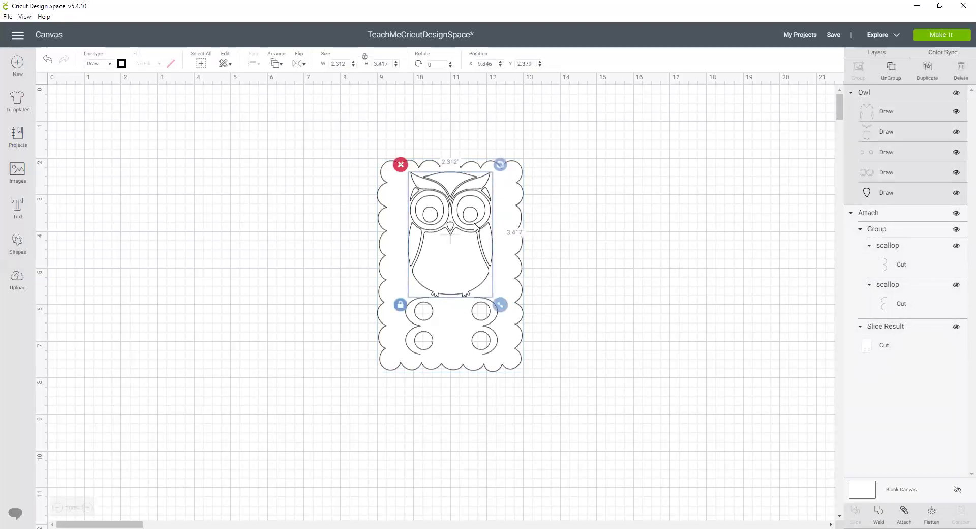
left_click(512, 218, "shift")
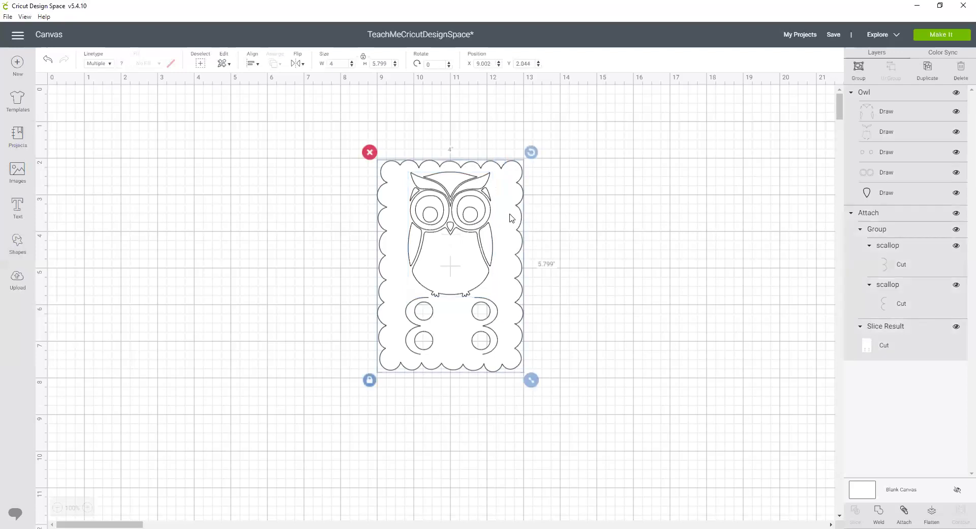
left_click(905, 511)
left_click(661, 390)
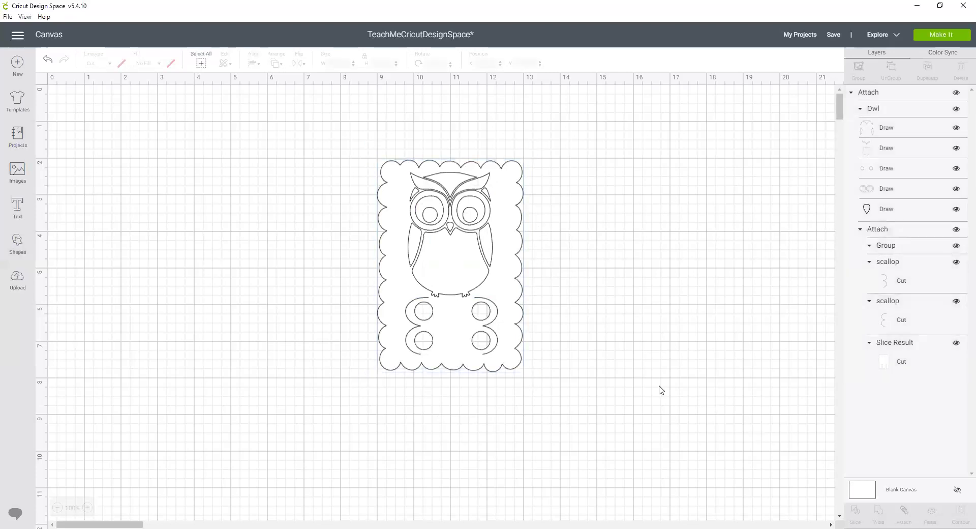
Step: Send the attached owl card to Make It, preparing a single 12" x 12" mat
left_click(932, 36)
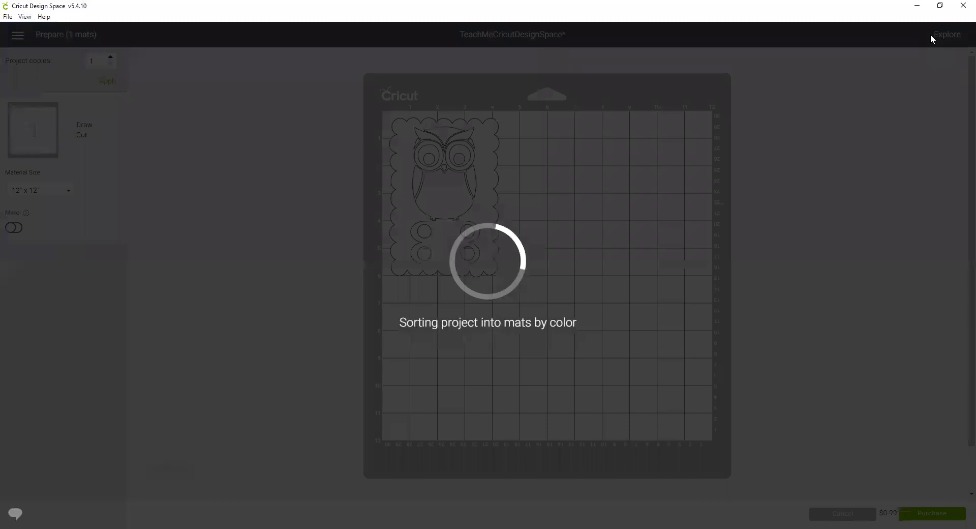